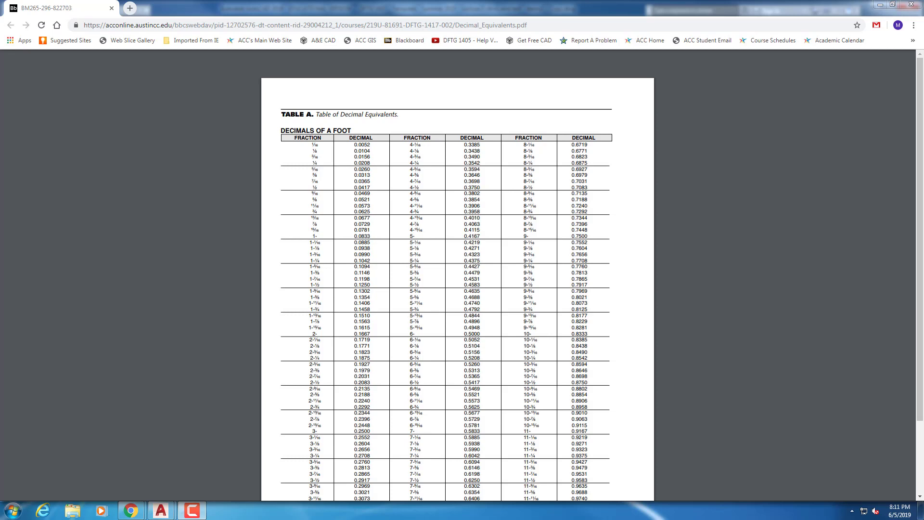
- Switch to the AutoCAD floor plan and calculate 2008+4002+6006 in the quick calculator, adding 988 to the sum
left_click(112, 9)
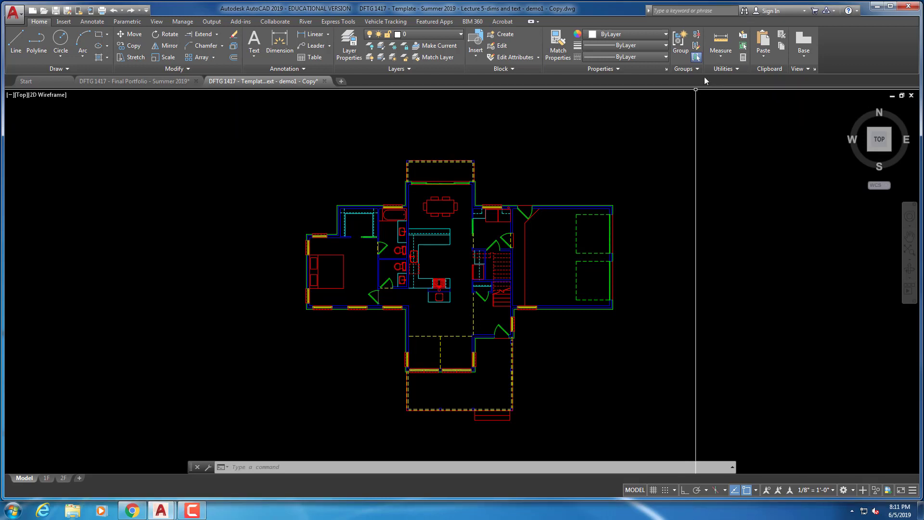
left_click(744, 58)
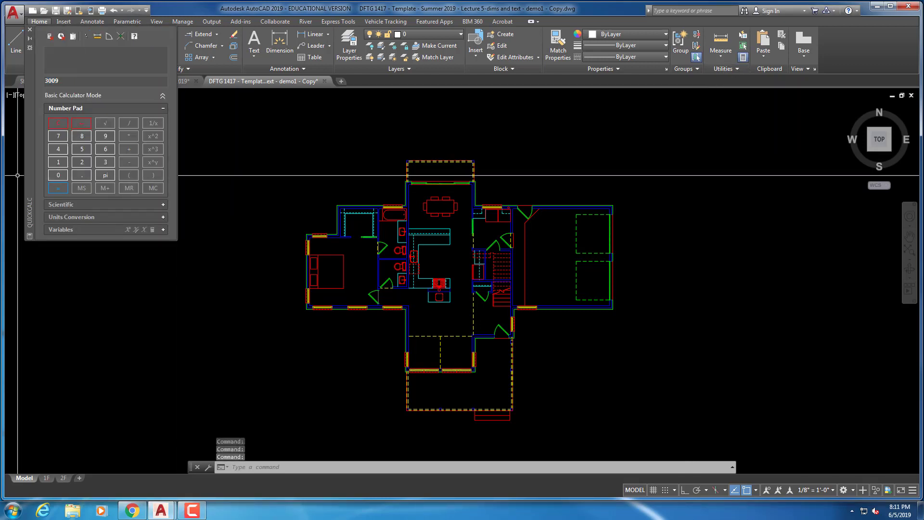
left_click(84, 163)
type("008")
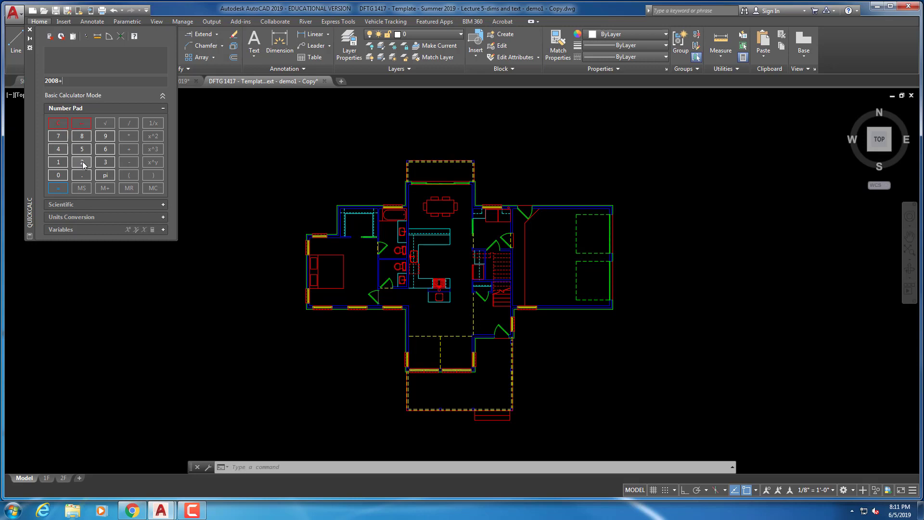
type("+4002+6006")
key("Return")
type("+988")
key("Return")
- Calculate 2'8+4'2+6'6 in feet and inches and close the calculator
left_click(82, 163)
type("'87")
type("+4")
type("'2")
type("+")
type("6")
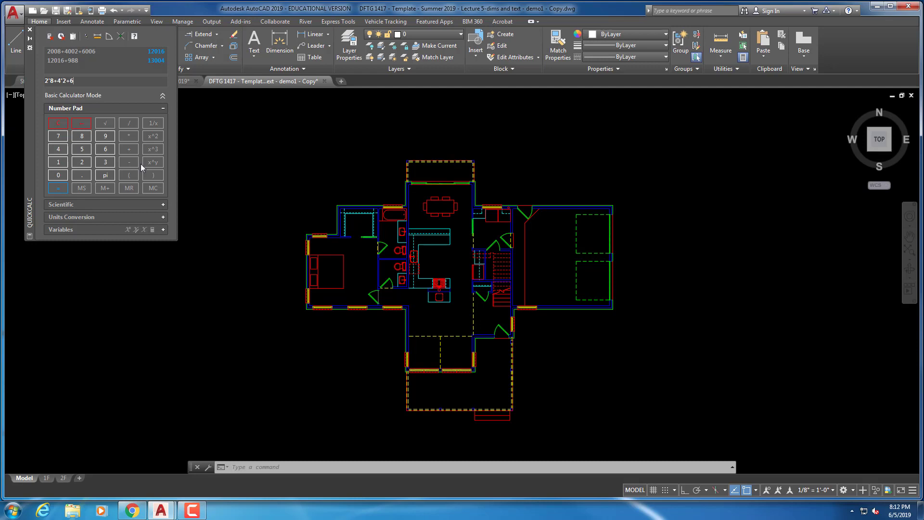
type("'6")
key("Return")
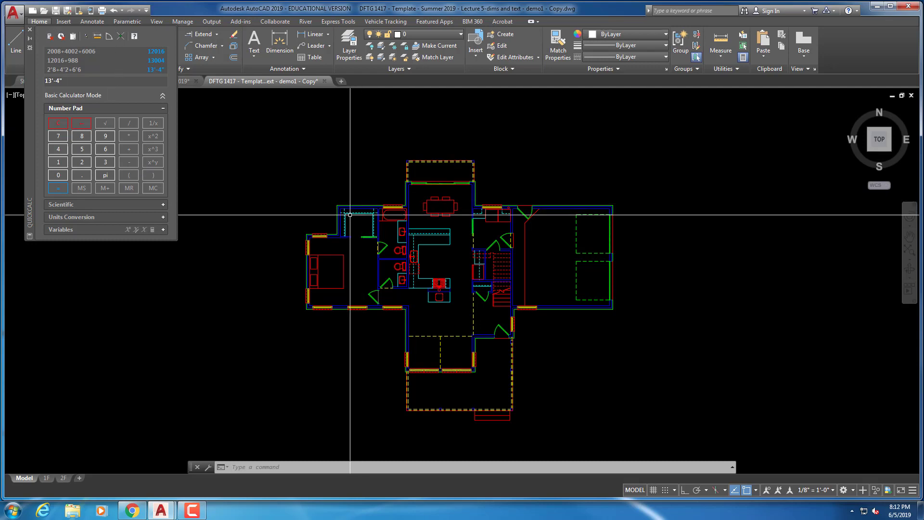
scroll(350, 214, "up", 5)
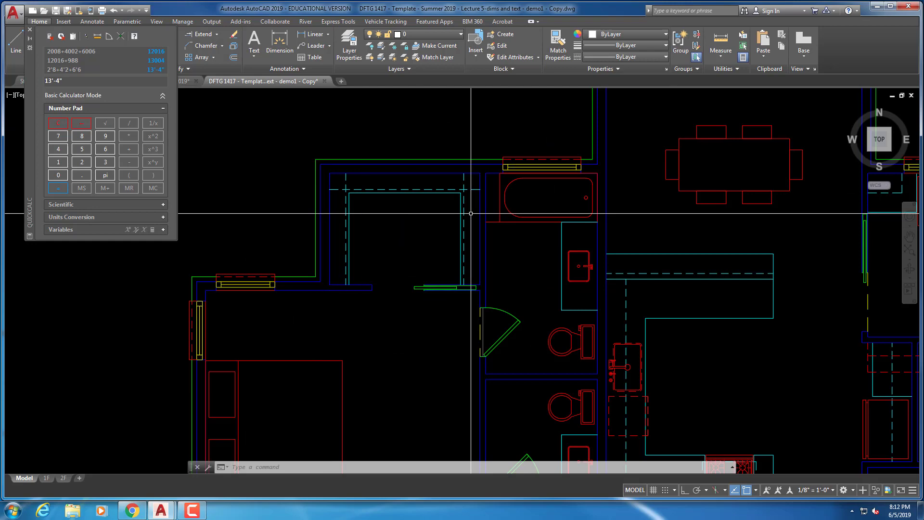
scroll(407, 394, "down", 1)
middle_click_drag(406, 394, 382, 108)
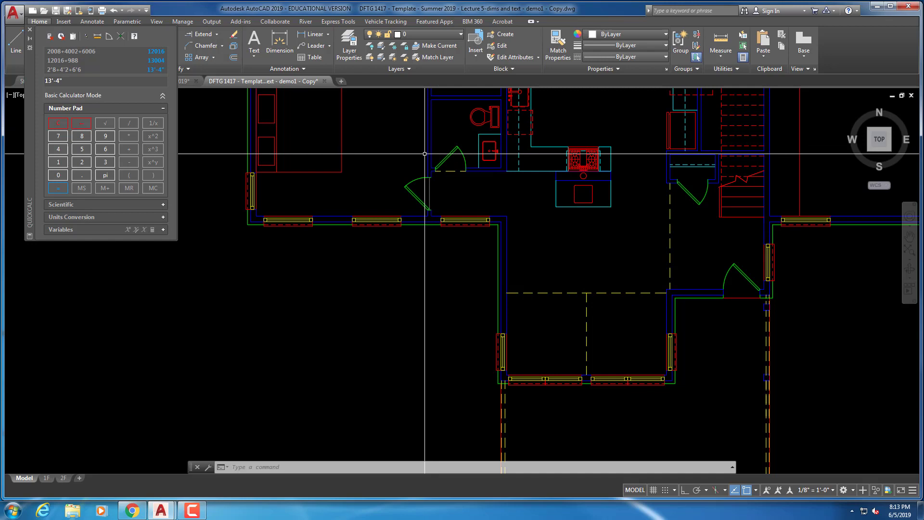
left_click(30, 29)
- Examine the undimensioned first-floor plan, its rooms and walls, and the dimensioned copy beside it
scroll(208, 265, "down", 1)
middle_click_drag(209, 266, 179, 311)
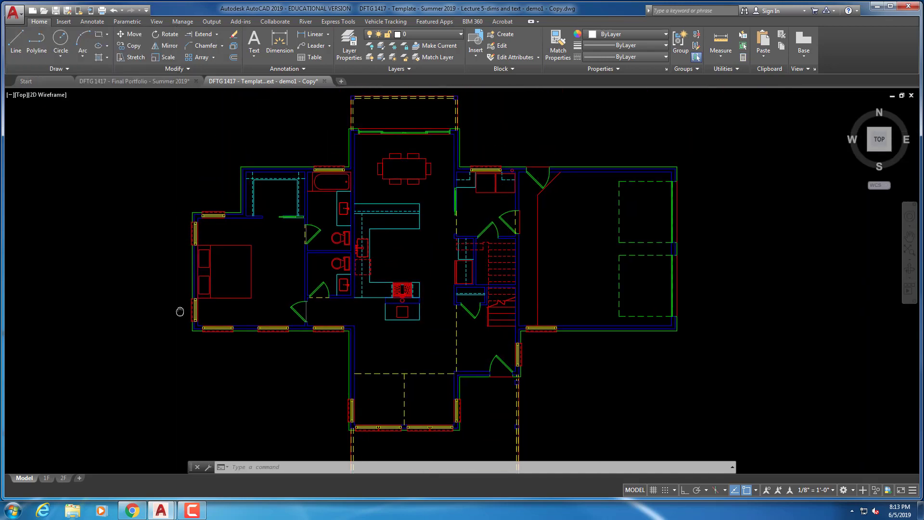
scroll(272, 246, "down", 2)
scroll(269, 264, "up", 2)
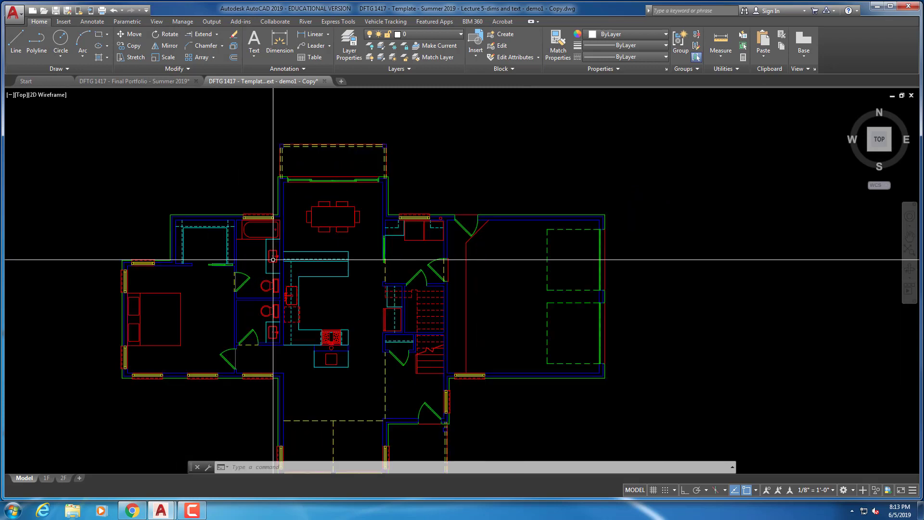
scroll(273, 259, "up", 2)
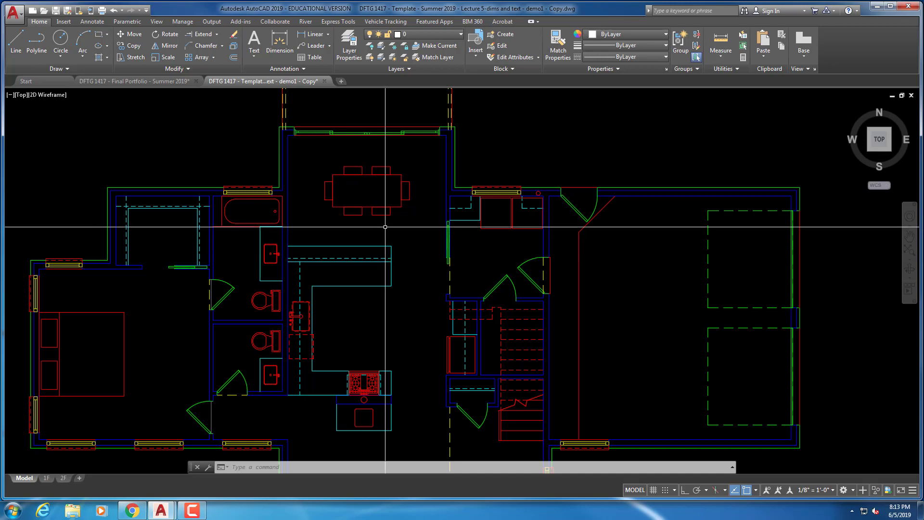
scroll(392, 246, "down", 5)
middle_click_drag(400, 243, 401, 322)
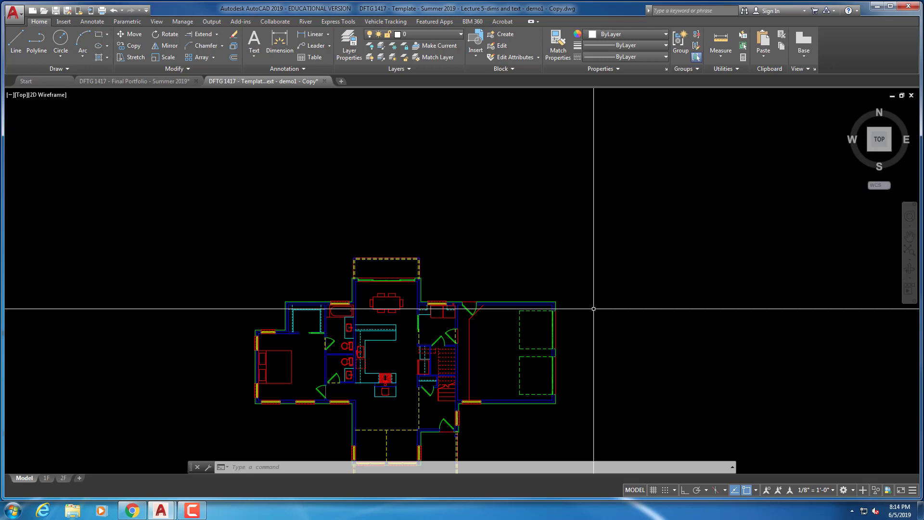
scroll(918, 158, "up", 5)
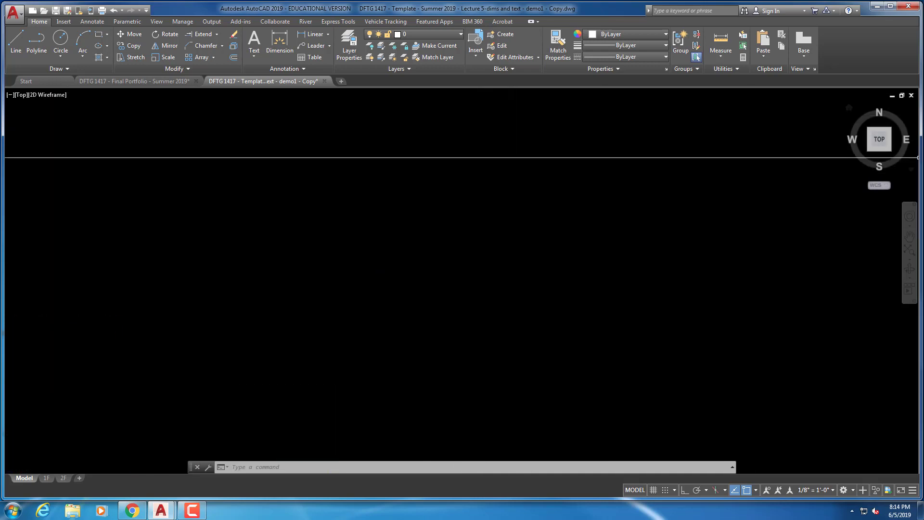
scroll(643, 251, "down", 5)
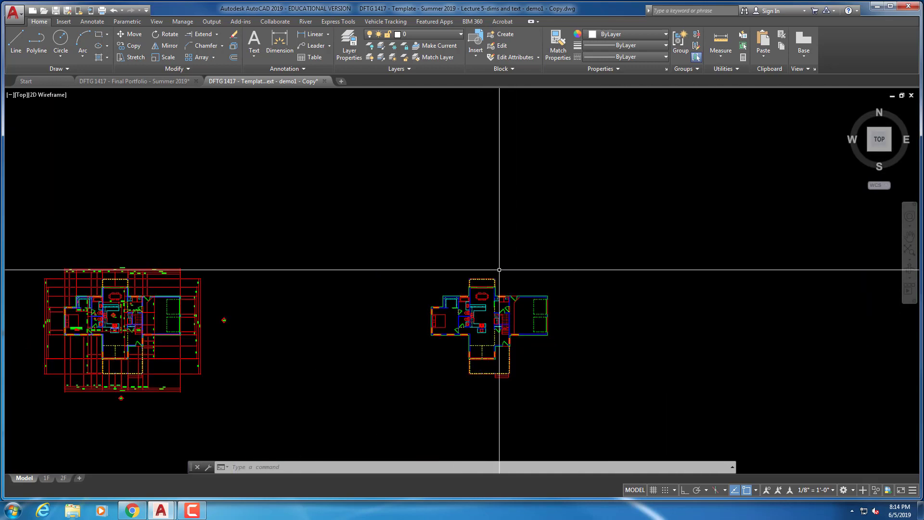
scroll(525, 234, "up", 5)
middle_click_drag(530, 218, 533, 147)
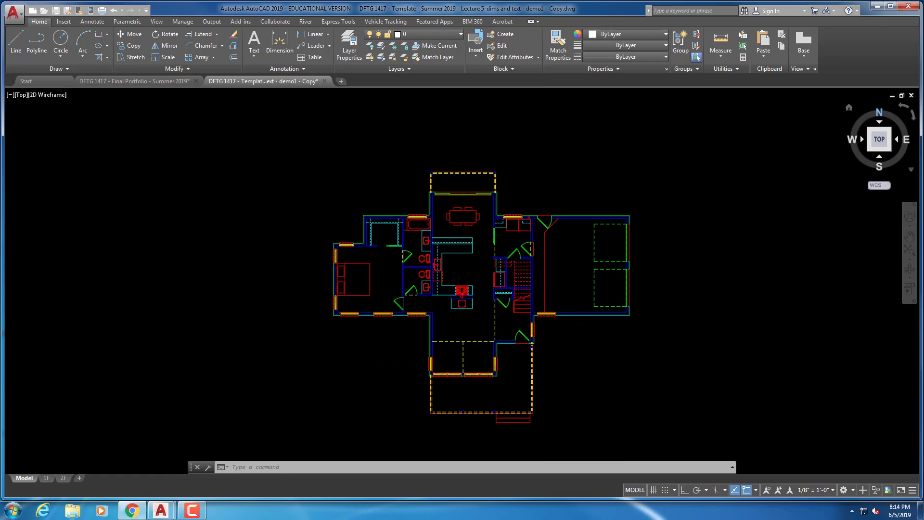
- Read the layer and dimension style settings in the Class 5 - Dimensions PDF in Chrome, and return to AutoCAD
left_click_drag(571, 20, 310, 1)
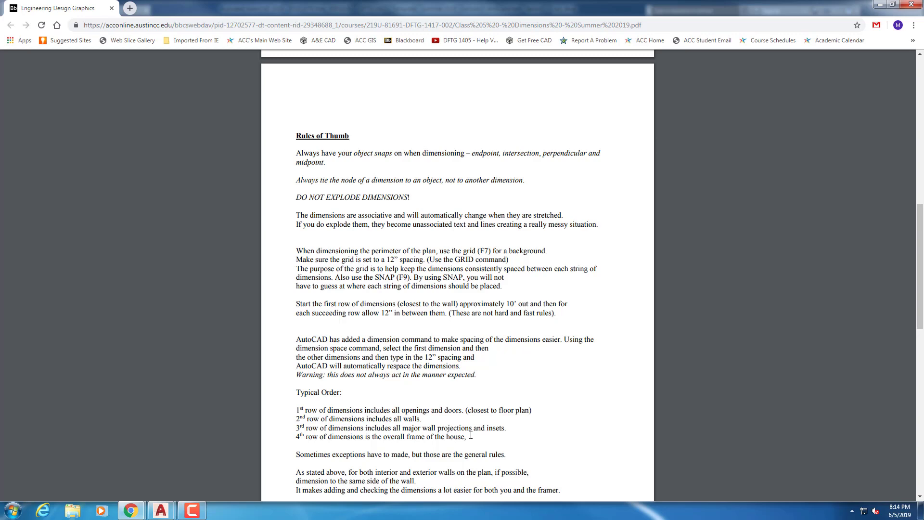
scroll(392, 444, "up", 8)
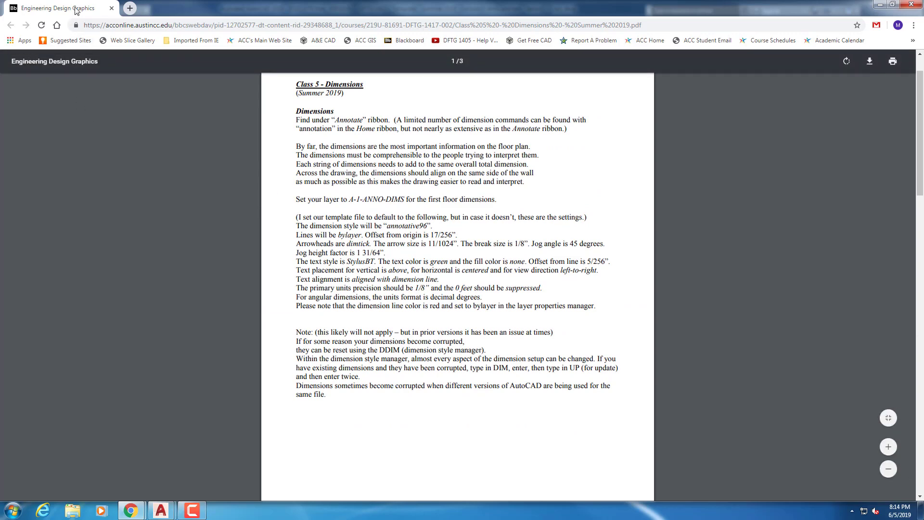
left_click_drag(77, 8, 923, 72)
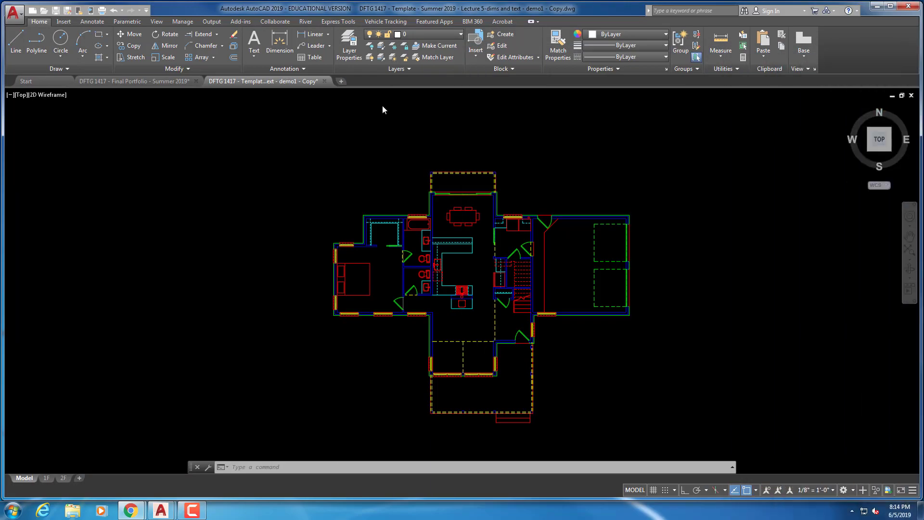
- Make A-1-ANNO-DIMS the current layer and close the layer manager
left_click(350, 59)
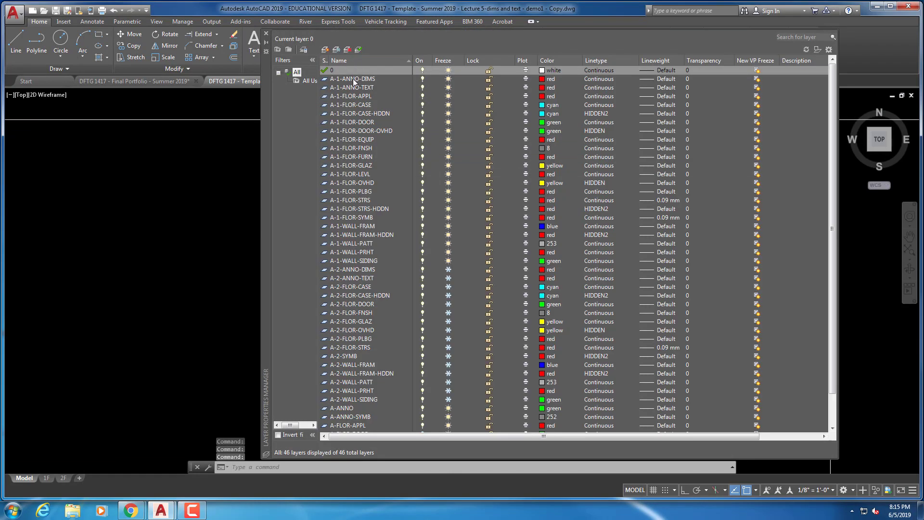
double_click(353, 79)
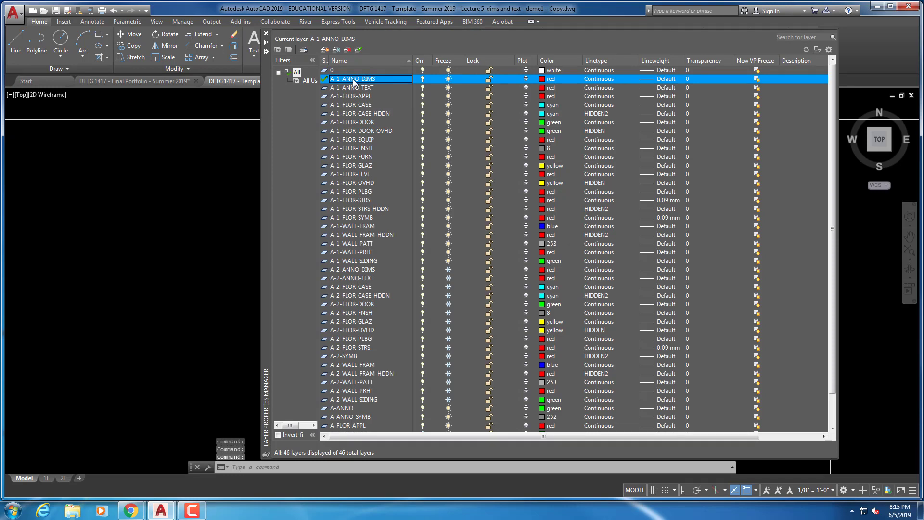
left_click(266, 34)
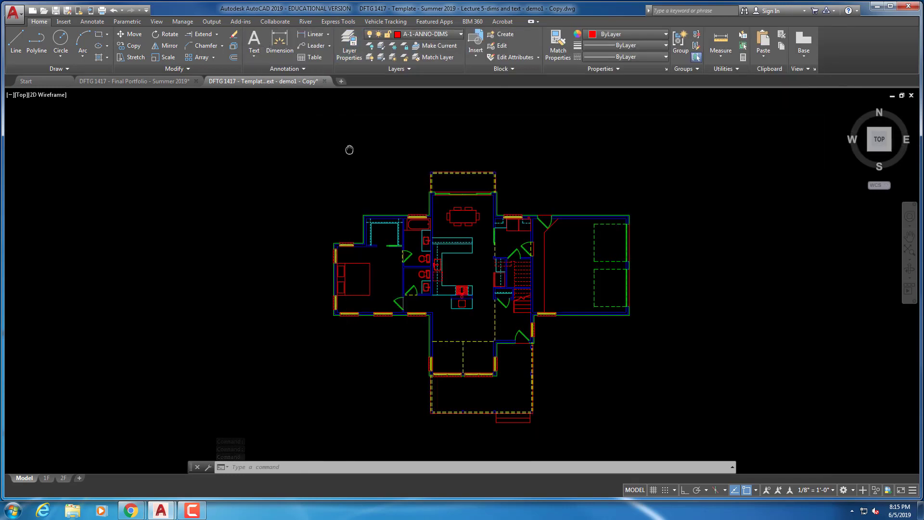
- Check the grid spacing with the GRID command and leave the command without entering a value
scroll(306, 177, "up", 2)
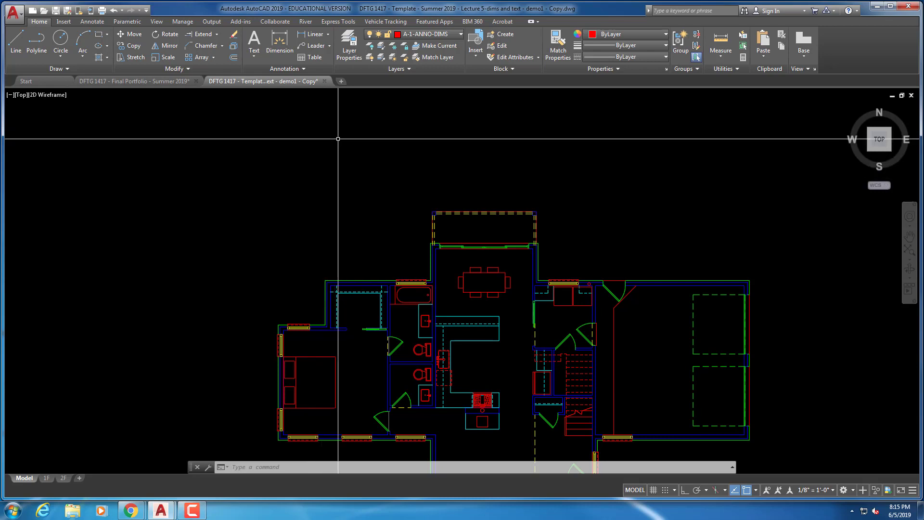
type("GRID")
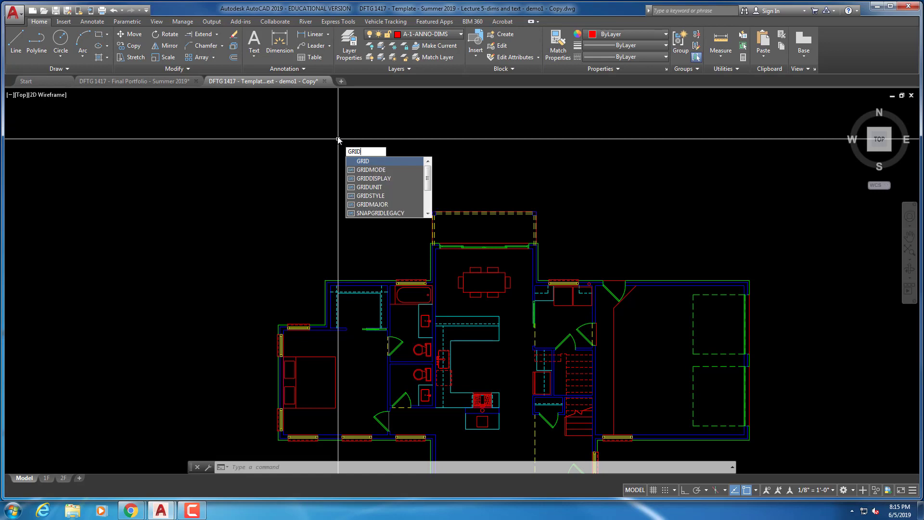
key("Return")
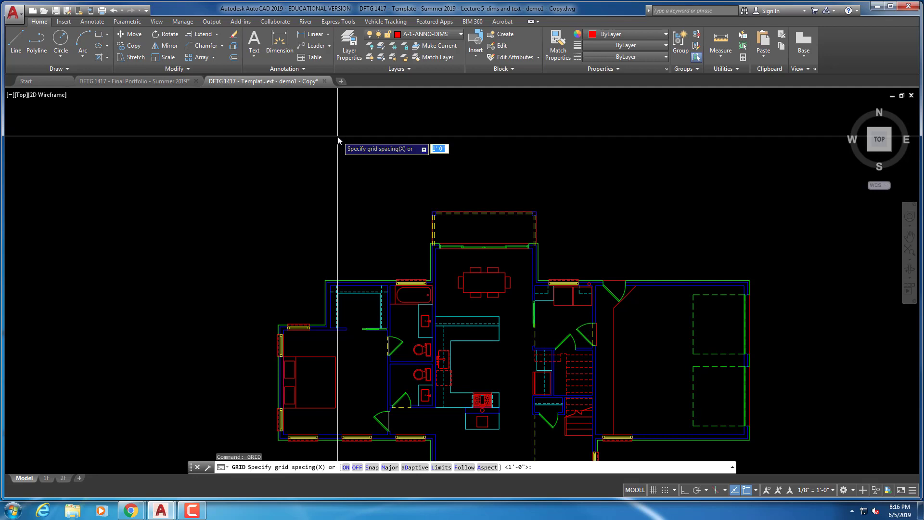
key("Escape")
key("Escape")
key("Escape")
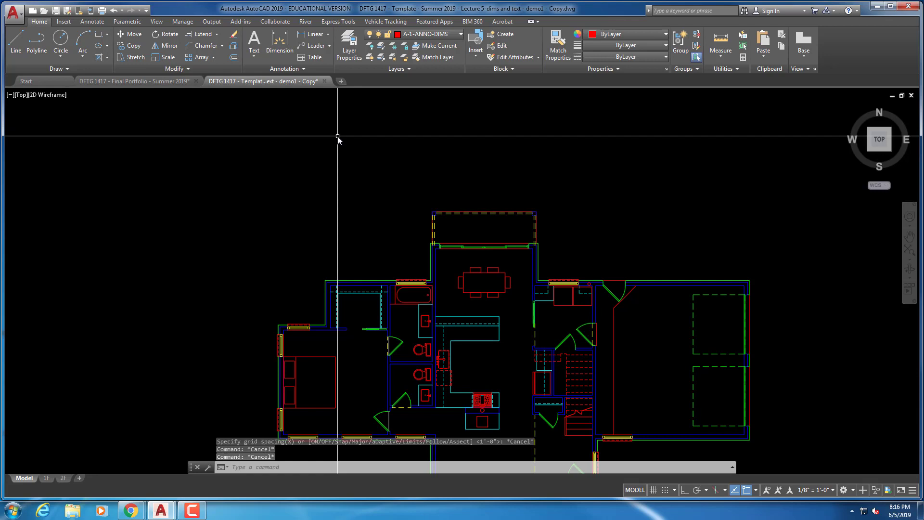
- Check the snap spacing with the SNAP command and turn on the grid display
type("snap")
key("Return")
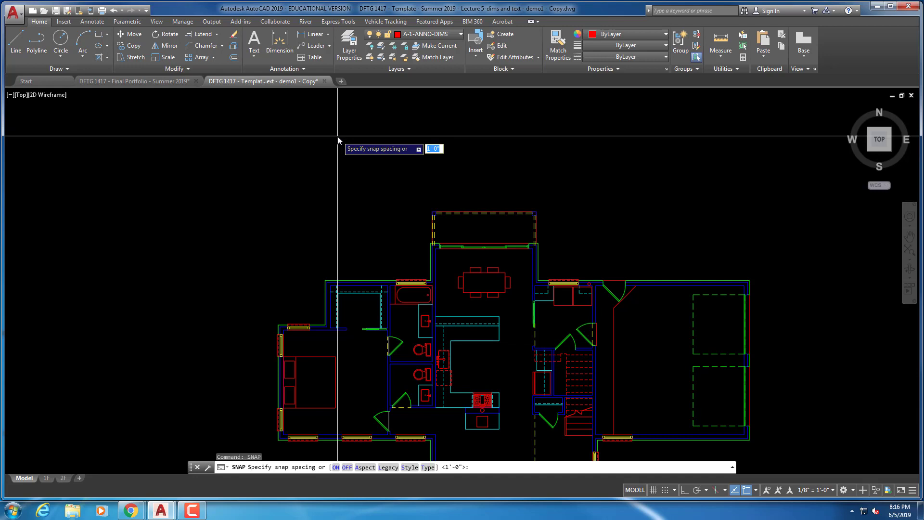
key("Escape")
key("F7")
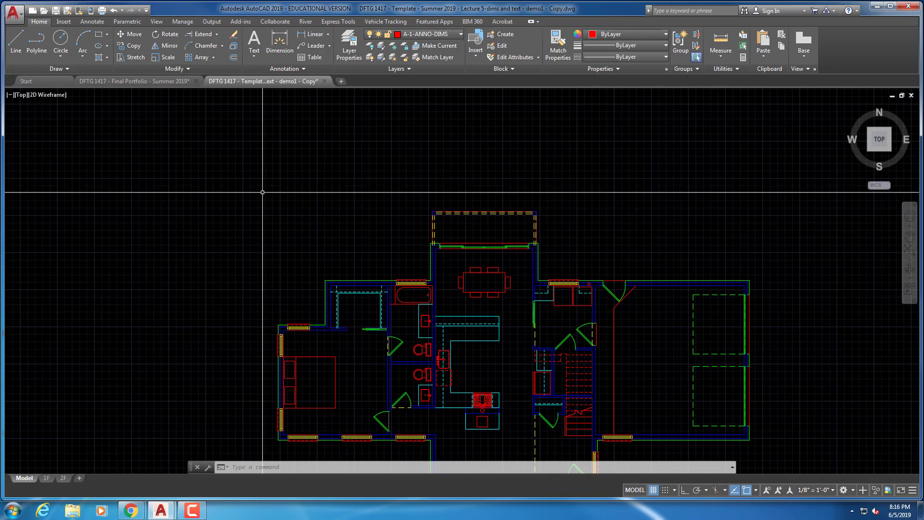
- Review the lines, text and primary units settings of the Annotative96 dimension style, and close the style manager
left_click(91, 22)
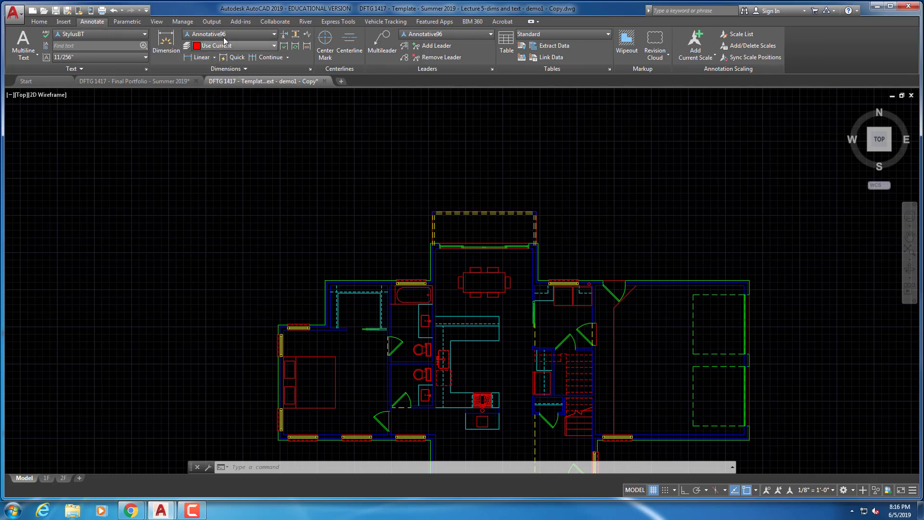
left_click(311, 70)
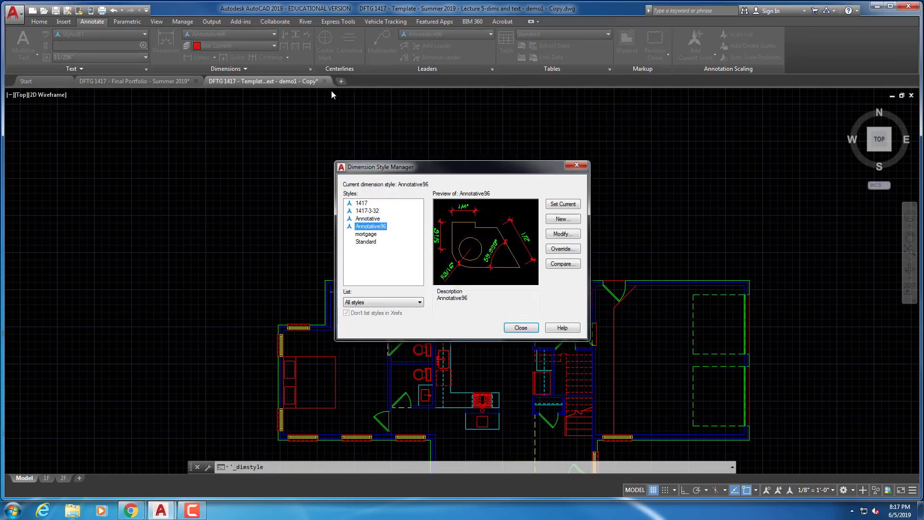
left_click(561, 235)
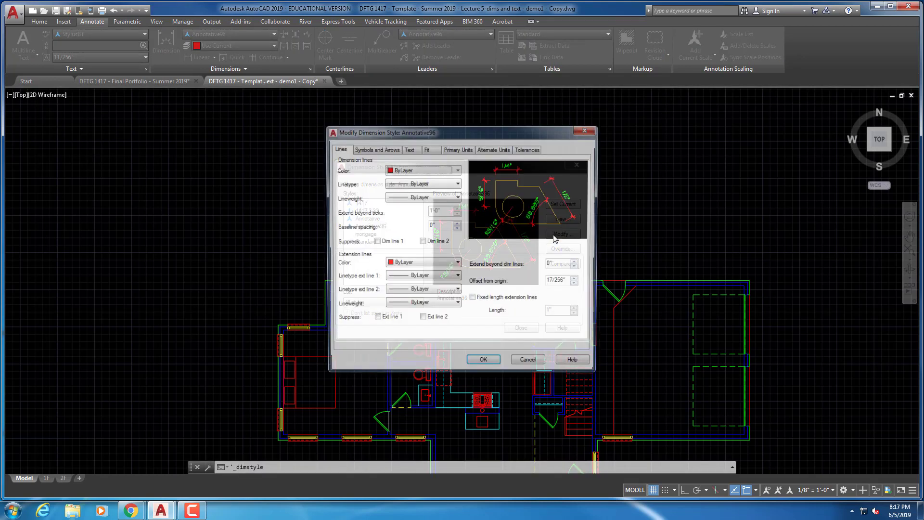
left_click(409, 150)
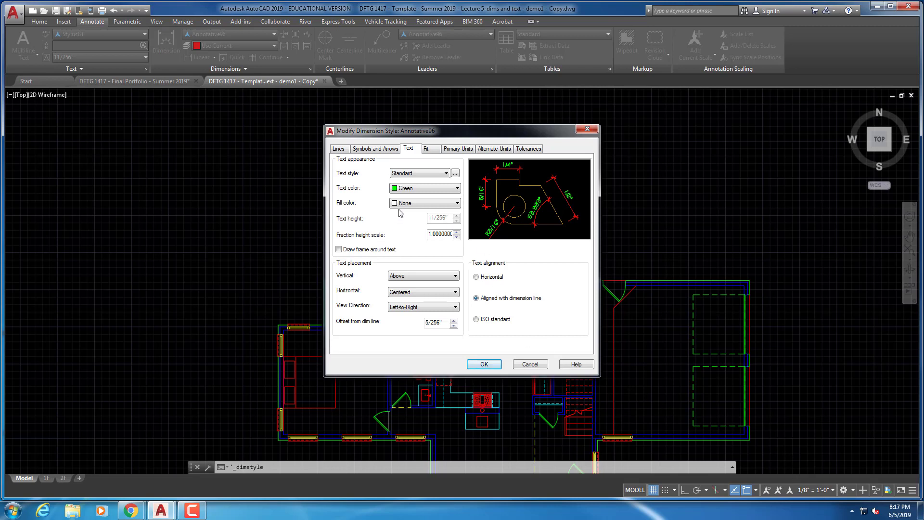
left_click(452, 150)
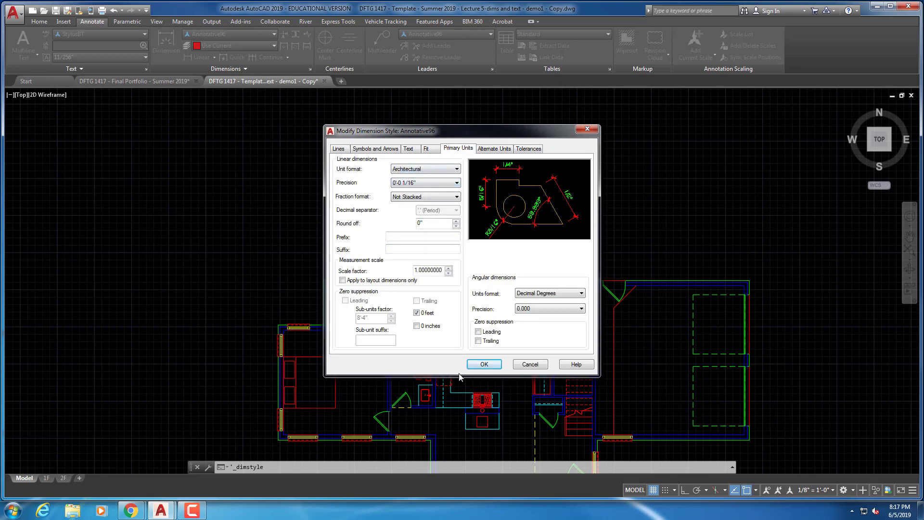
left_click(474, 367)
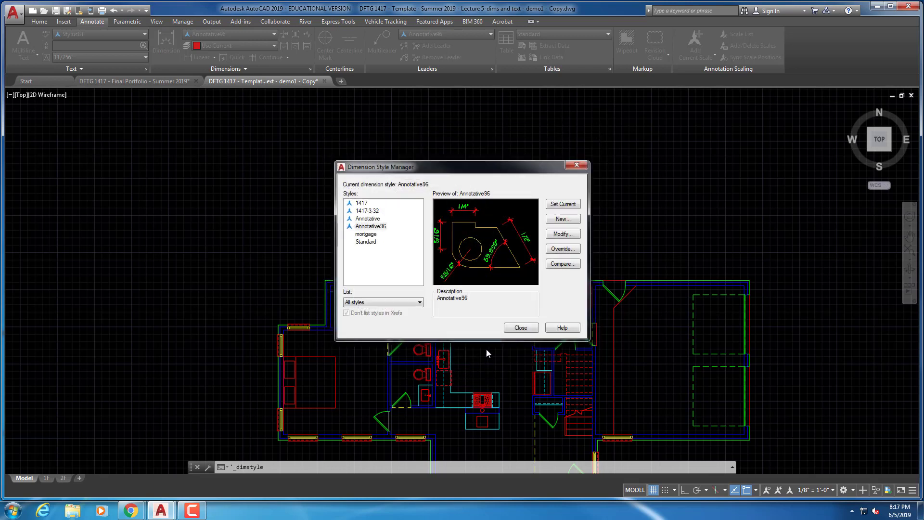
left_click(520, 329)
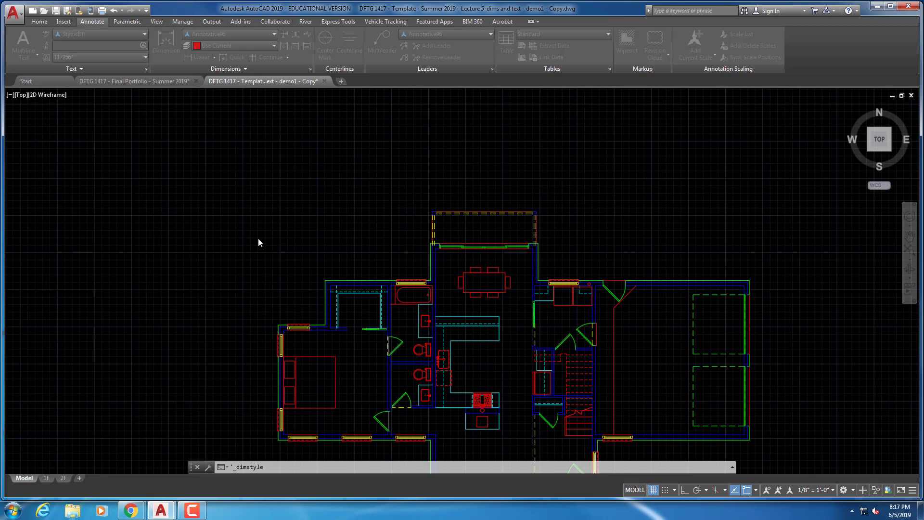
key("Escape")
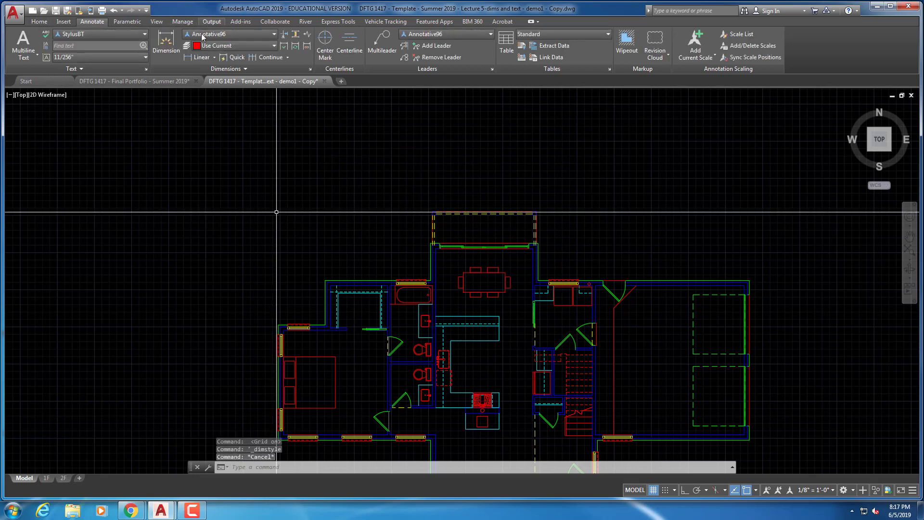
- Add an overall linear dimension from the bedroom's northwest exterior corner to the garage's northeast corner, placed above the plan
left_click(204, 59)
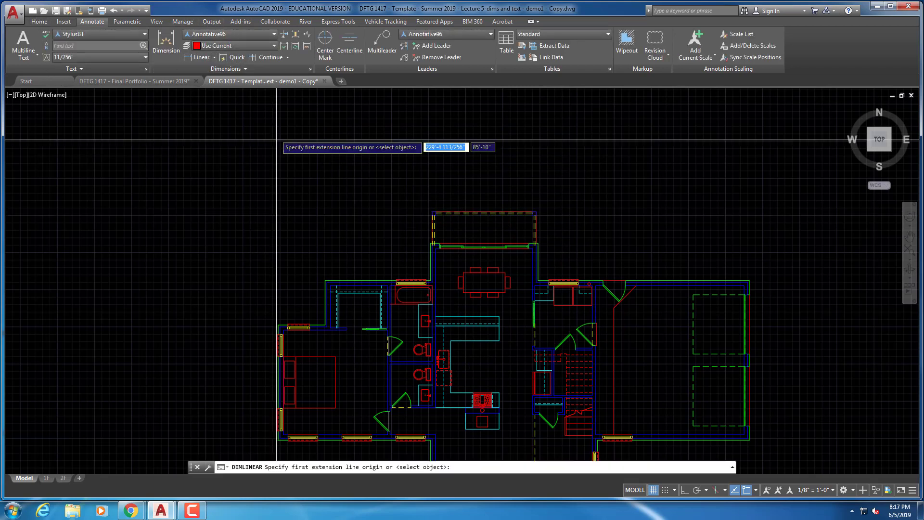
scroll(279, 321, "up", 6)
scroll(280, 321, "up", 3)
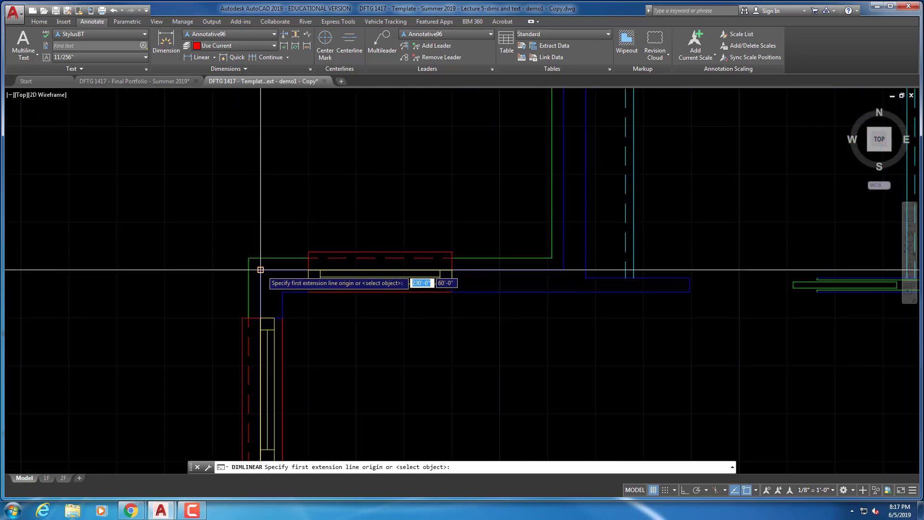
left_click(260, 266)
scroll(260, 266, "down", 5)
scroll(275, 271, "down", 5)
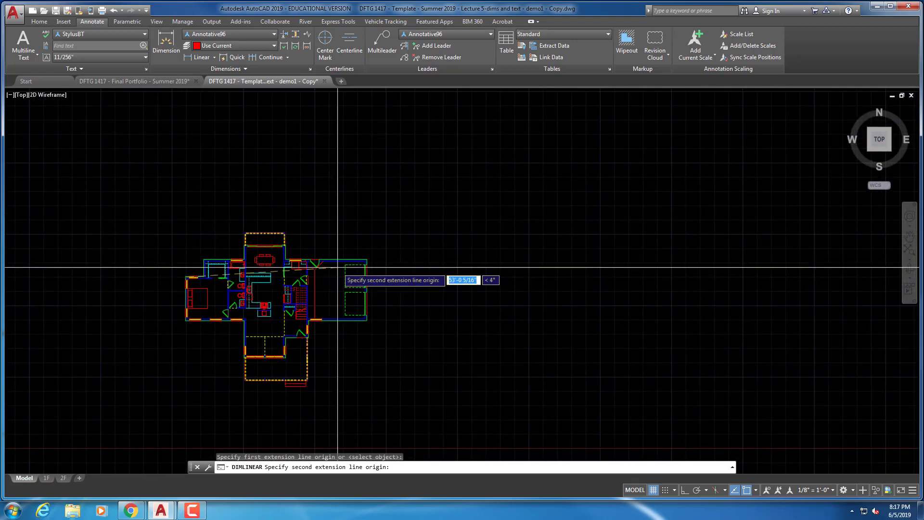
scroll(332, 269, "up", 9)
left_click(486, 212)
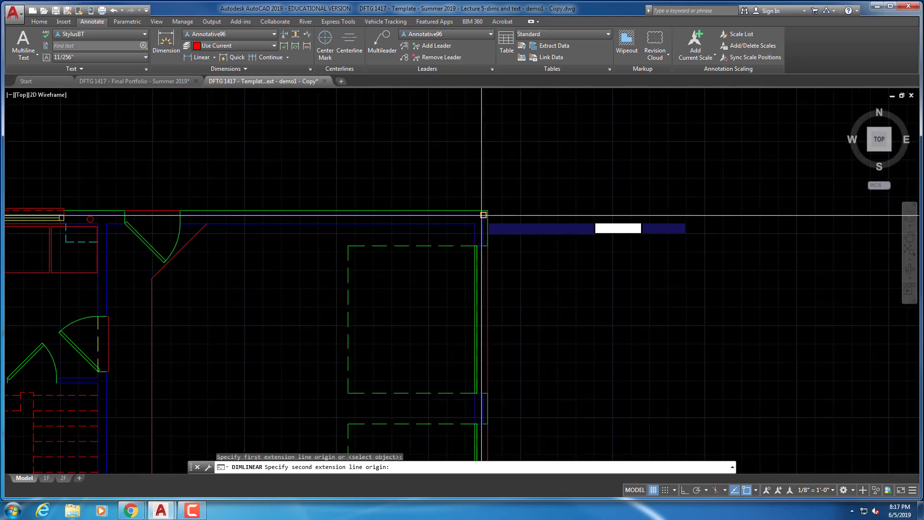
scroll(366, 214, "down", 6)
middle_click_drag(404, 233, 547, 332)
scroll(481, 288, "up", 4)
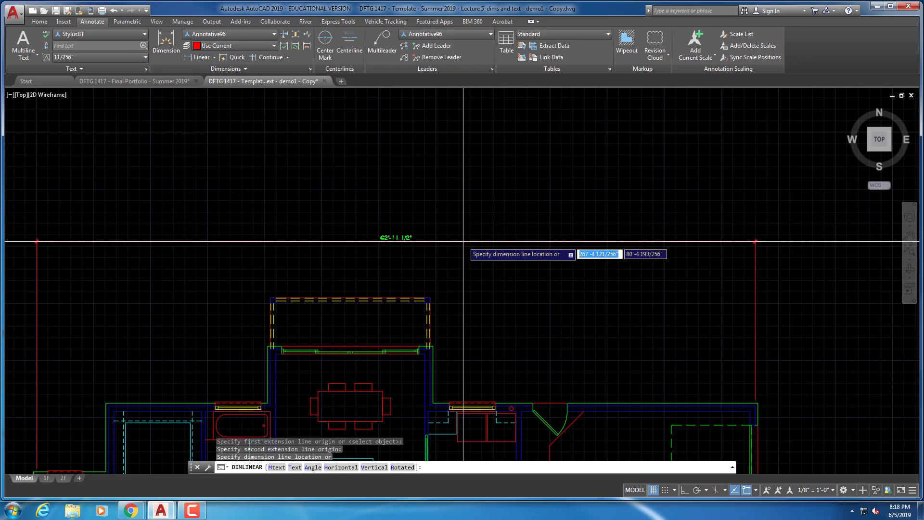
scroll(465, 256, "up", 5)
scroll(450, 264, "down", 3)
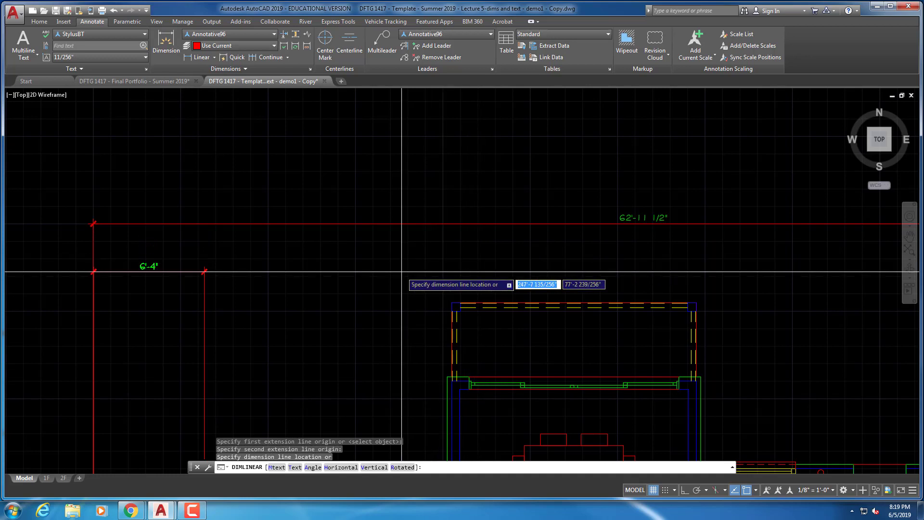
key("Escape")
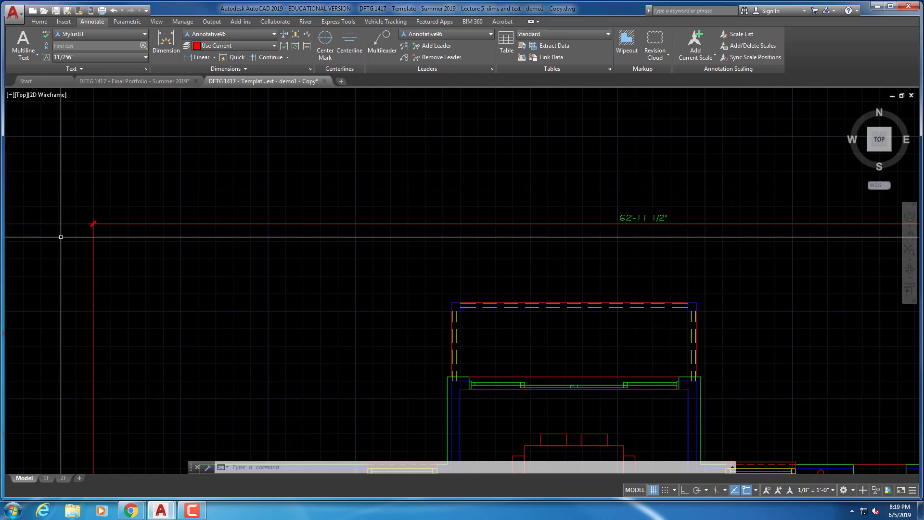
scroll(173, 187, "down", 3)
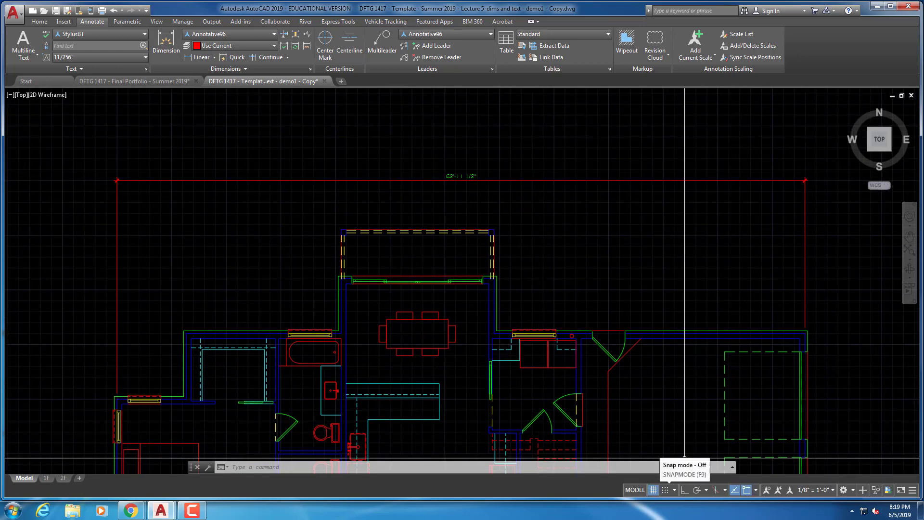
- Add a horizontal dimension from the bedroom's northwest corner to the first wall jog, using grid snap to place it just below the overall dimension
left_click(202, 57)
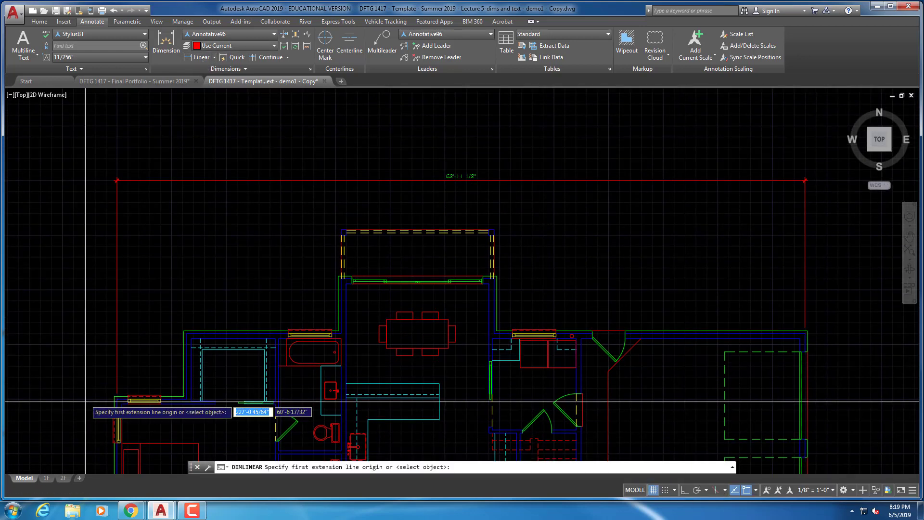
left_click(117, 398)
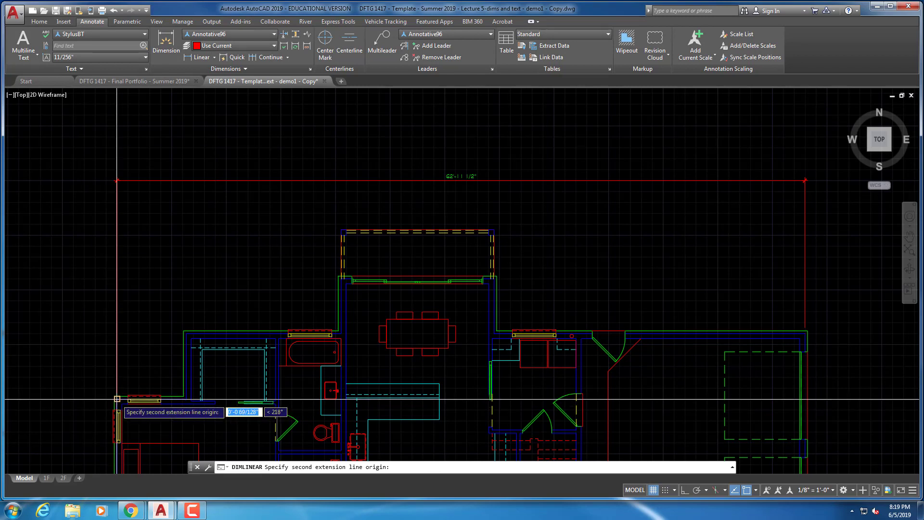
left_click(183, 331)
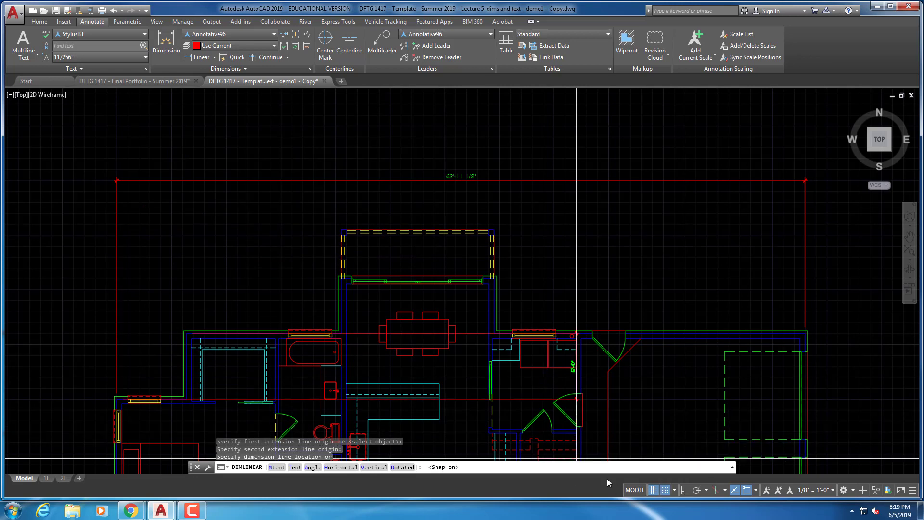
scroll(168, 204, "up", 5)
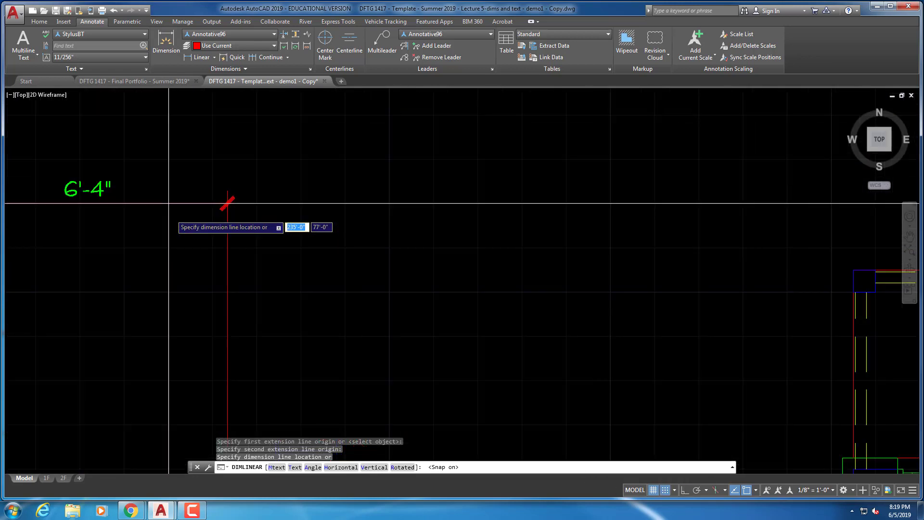
scroll(168, 166, "down", 1)
middle_click_drag(174, 174, 194, 252)
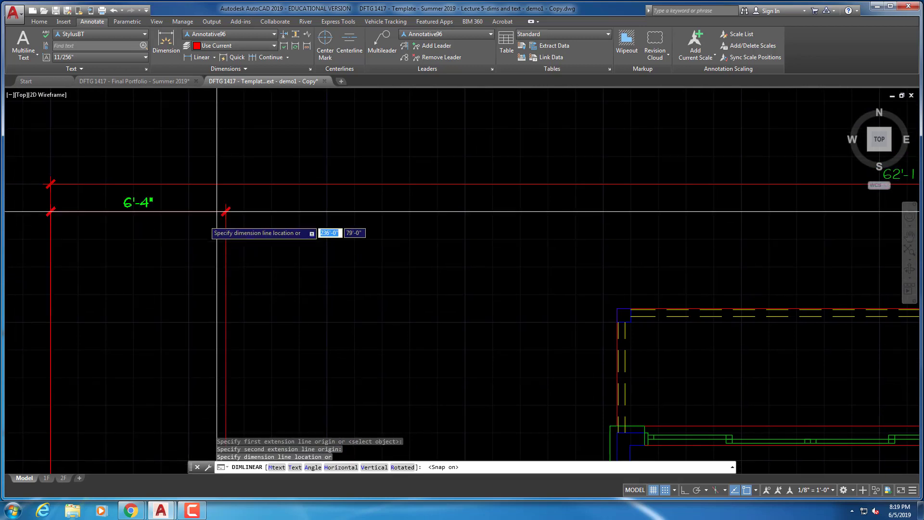
left_click(221, 211)
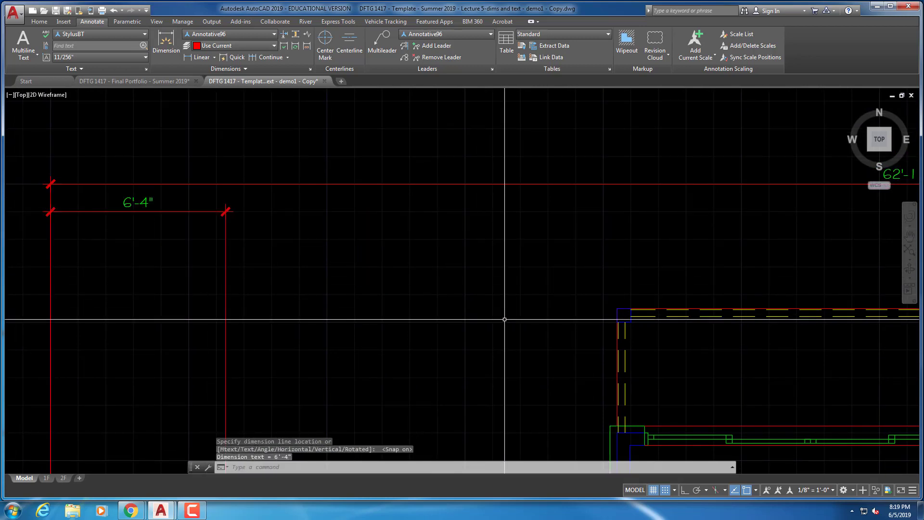
- Turn grid snap off and continue the dimension string to both outer corners of the north projection and the garage's northeast corner
left_click(666, 490)
scroll(383, 361, "down", 1)
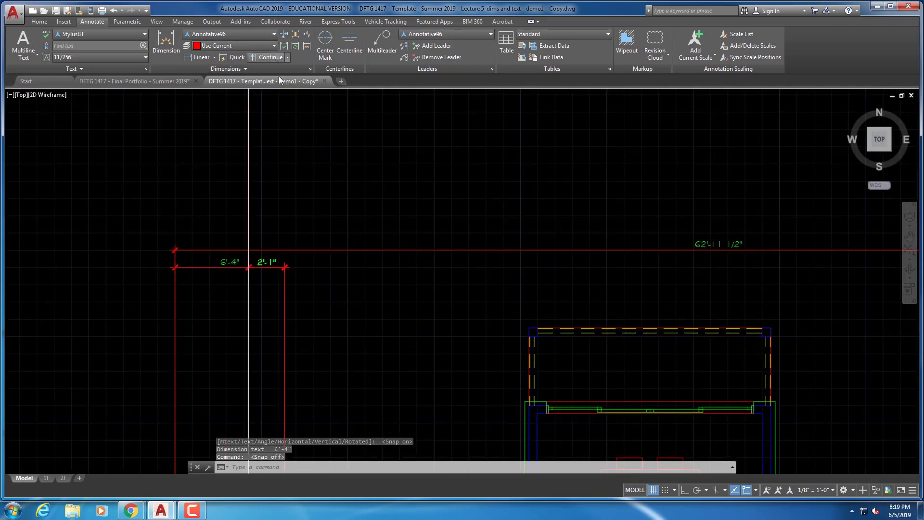
left_click(529, 327)
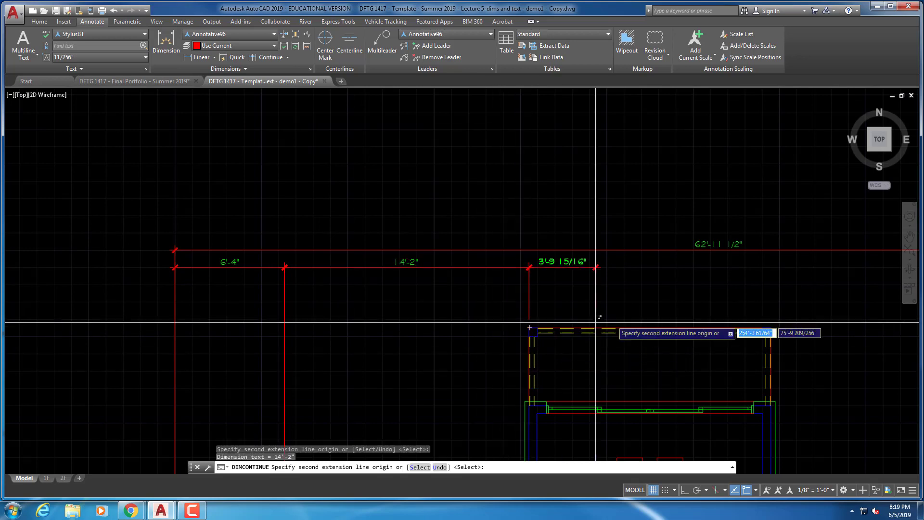
middle_click_drag(596, 309, 489, 320)
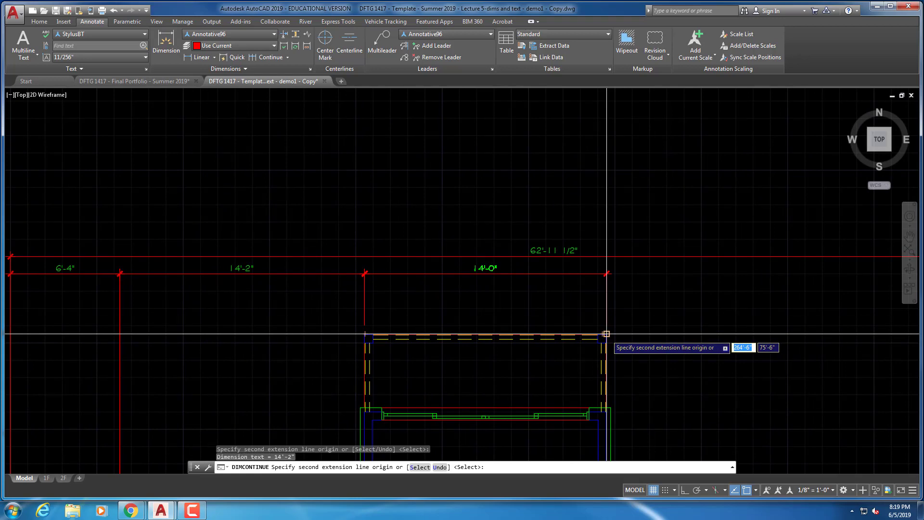
left_click(607, 334)
scroll(483, 314, "down", 3)
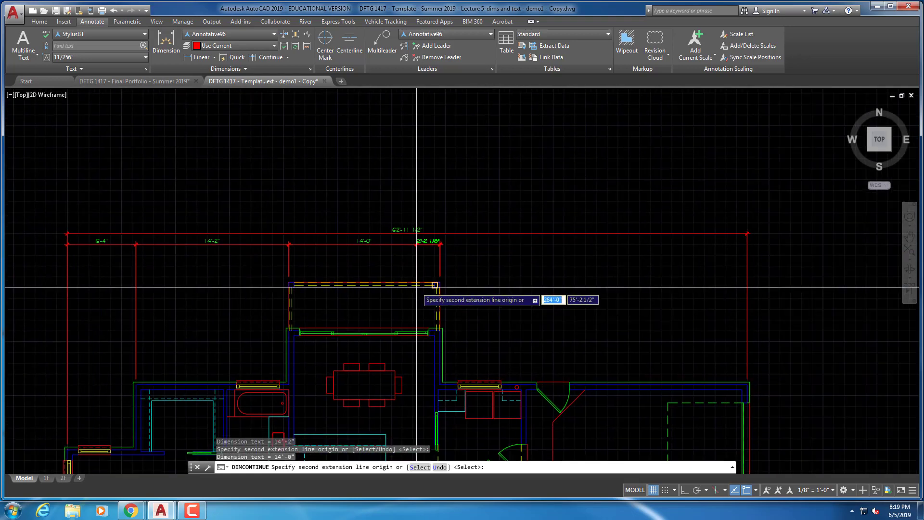
scroll(407, 308, "up", 3)
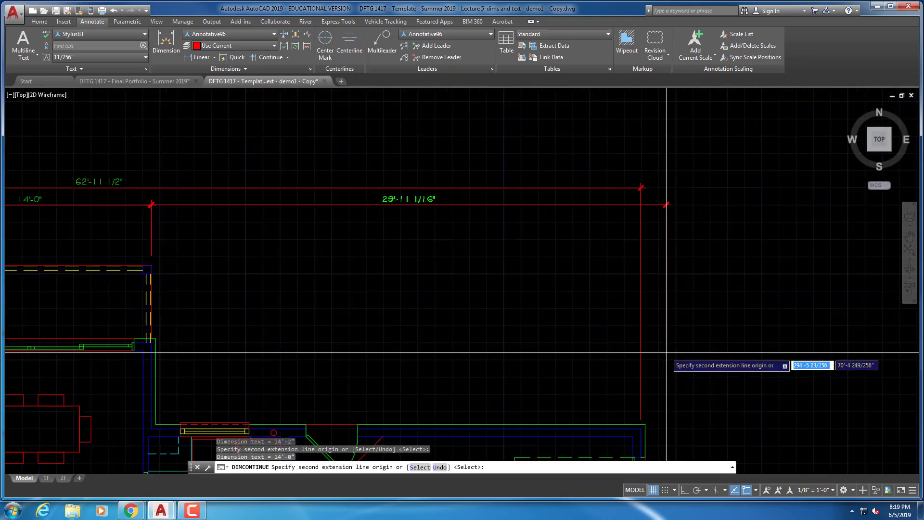
left_click(642, 426)
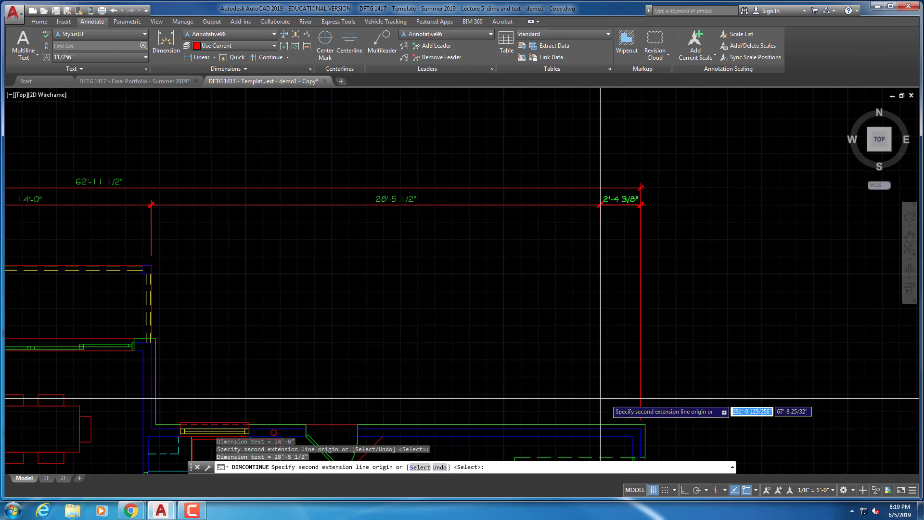
key("Return")
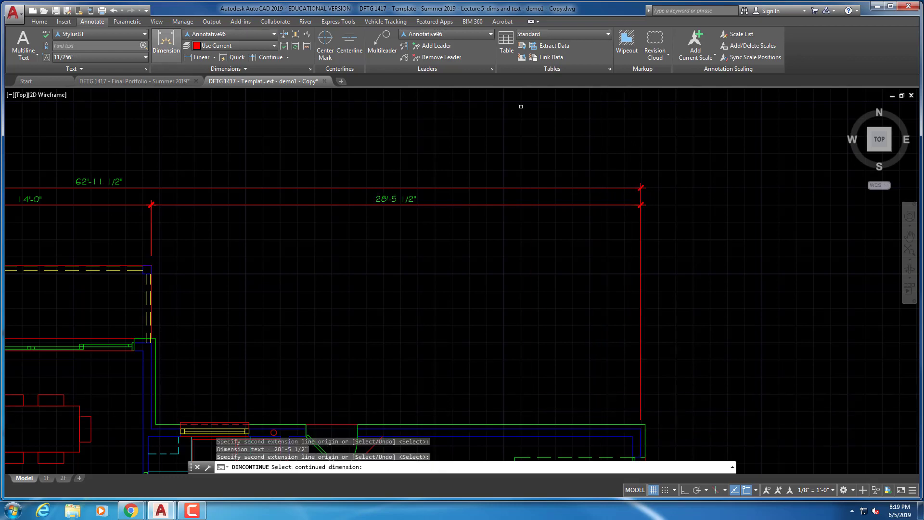
key("Escape")
- Add a horizontal dimension from the bedroom's northwest corner to its north window's center, snapped to the grid one row below the wall-jog dimensions
scroll(241, 381, "down", 5)
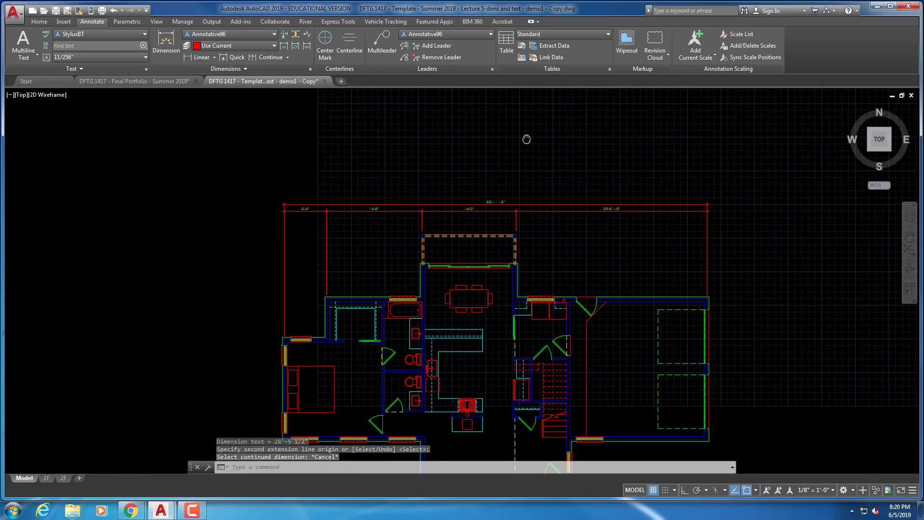
scroll(355, 258, "up", 2)
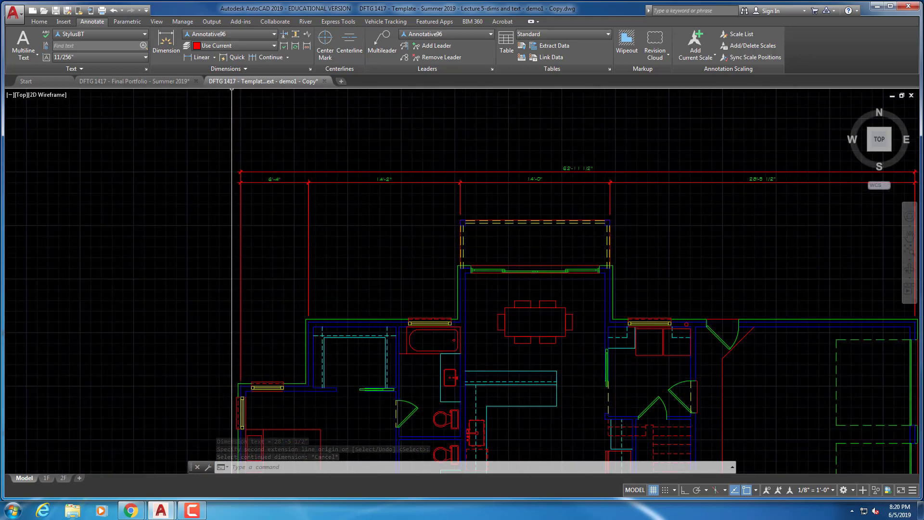
left_click(199, 59)
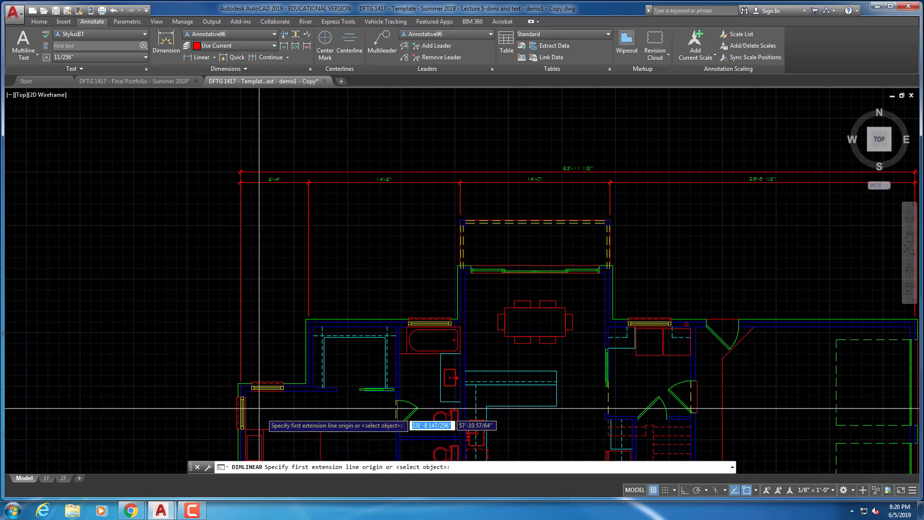
scroll(236, 383, "up", 4)
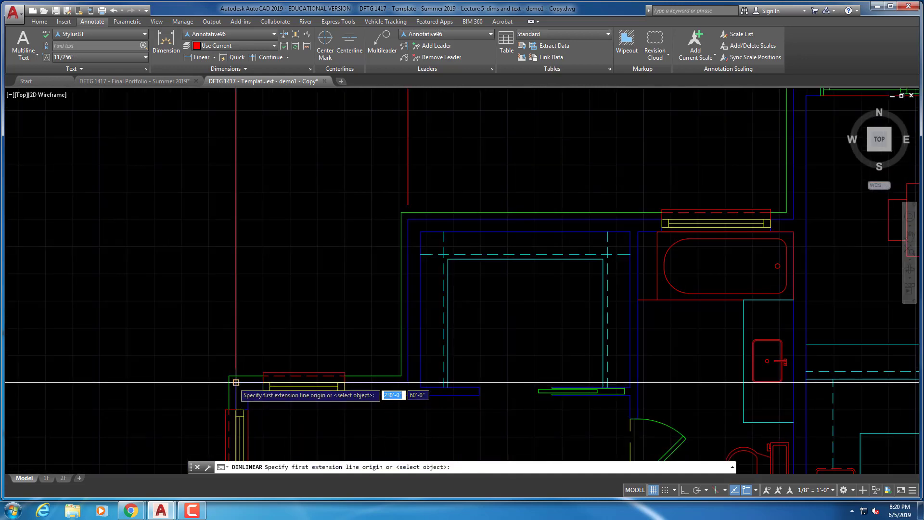
left_click(237, 383)
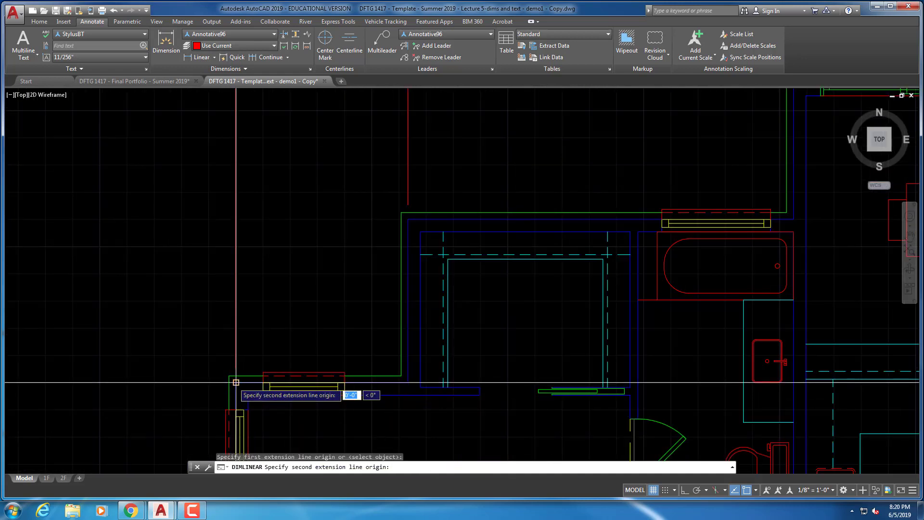
left_click(303, 372)
scroll(304, 326, "down", 2)
scroll(300, 245, "up", 4)
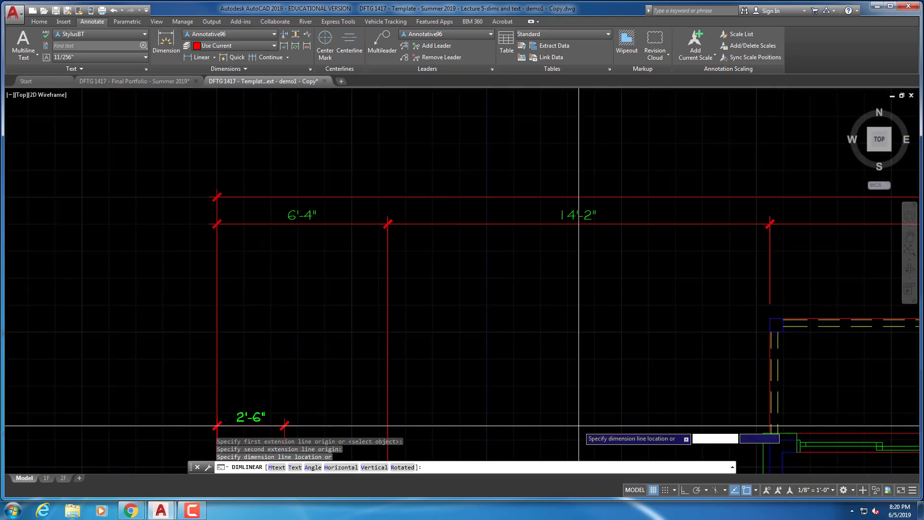
left_click(666, 490)
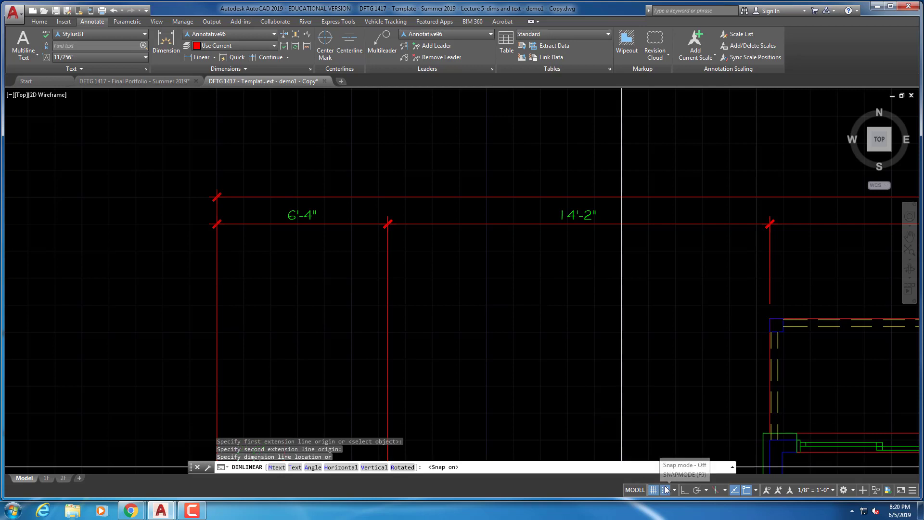
left_click(325, 251)
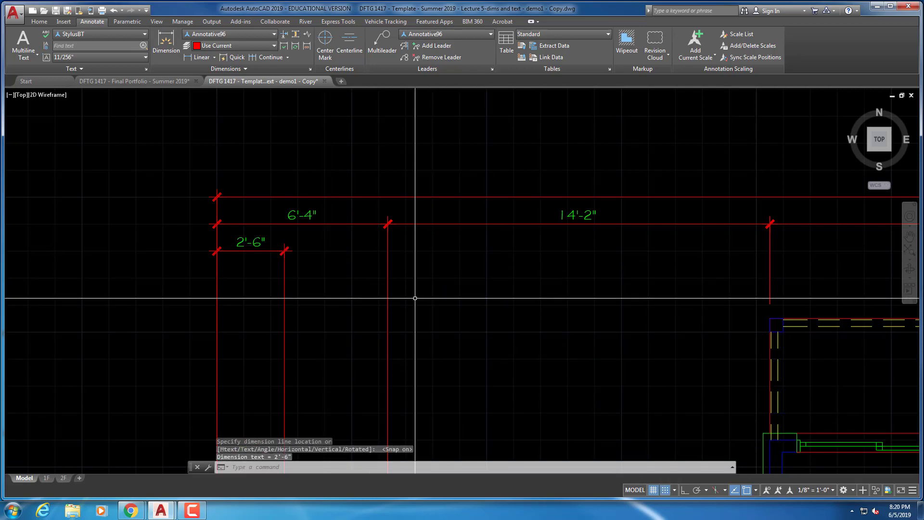
- Turn grid snap off and continue the window dimension string to the wall jog, closet-bathroom partition, bathroom window's center and north projection's northwest corner
left_click(666, 490)
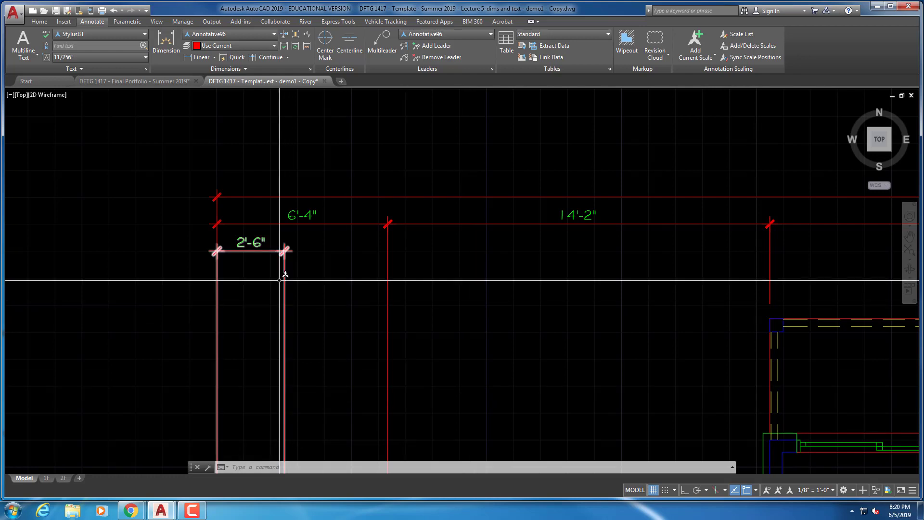
left_click(270, 57)
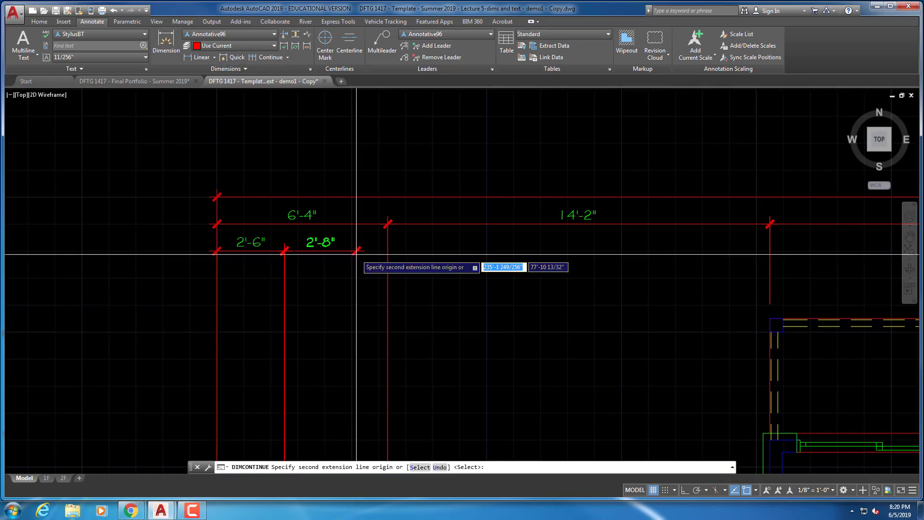
scroll(413, 398, "down", 1)
middle_click_drag(410, 348, 389, 224)
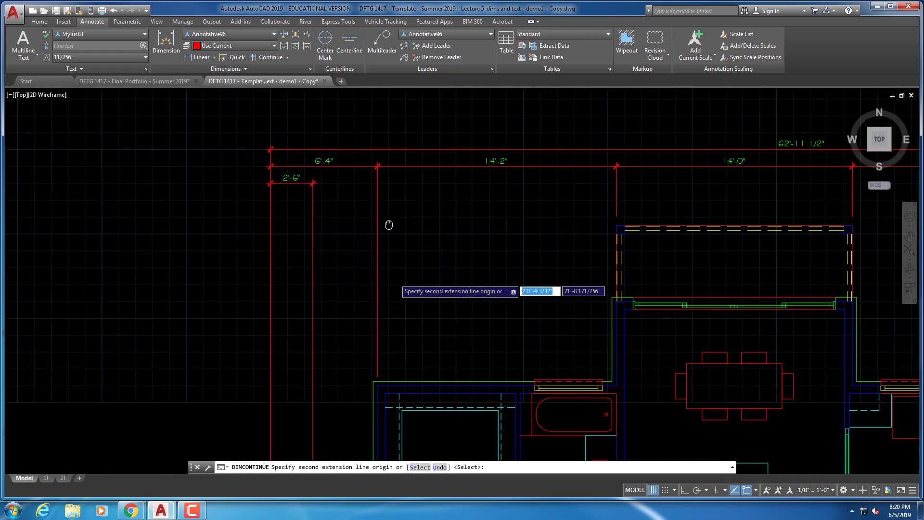
left_click(377, 386)
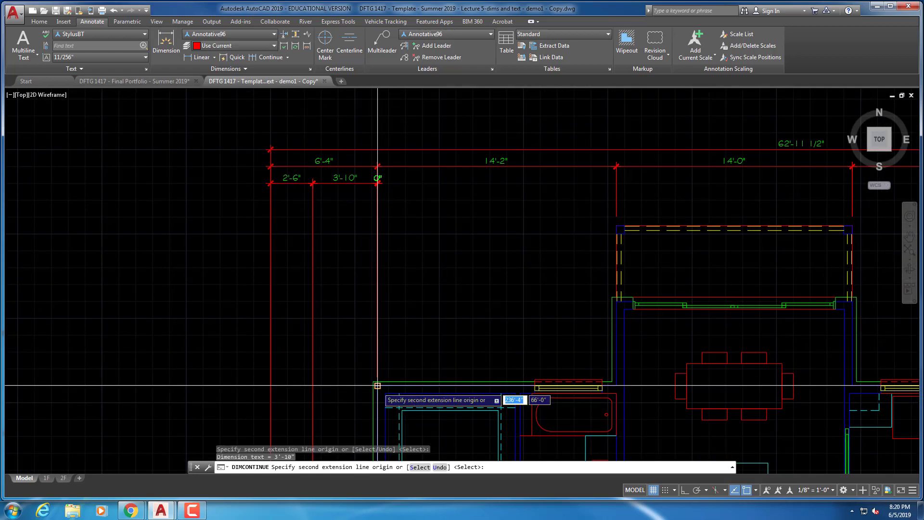
left_click(515, 393)
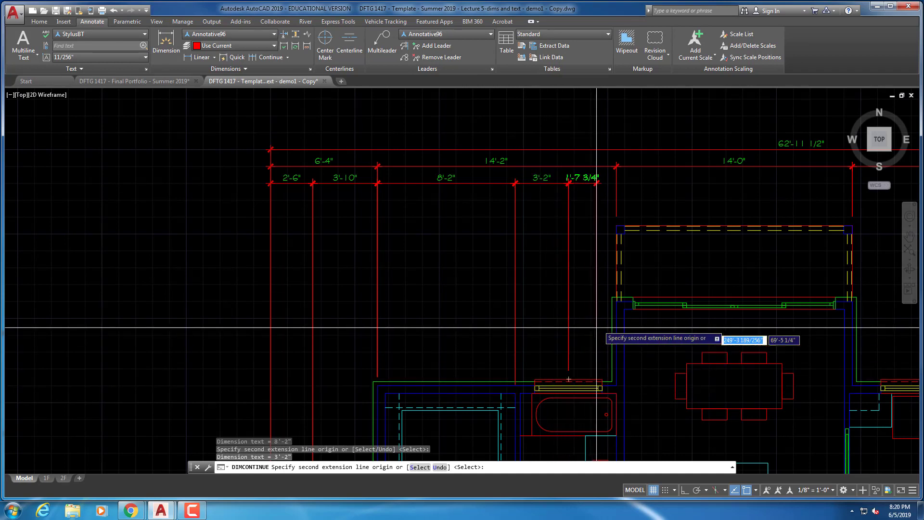
left_click(616, 224)
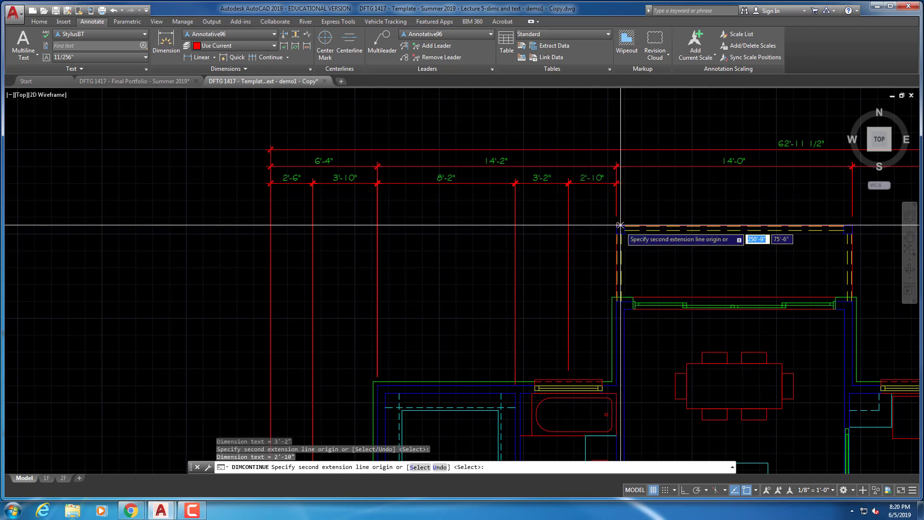
- Continue the window dimension string to the dining room opening's center, the projection's northeast corner, the laundry-garage partition and the garage's northeast corner
middle_click_drag(616, 225, 462, 247)
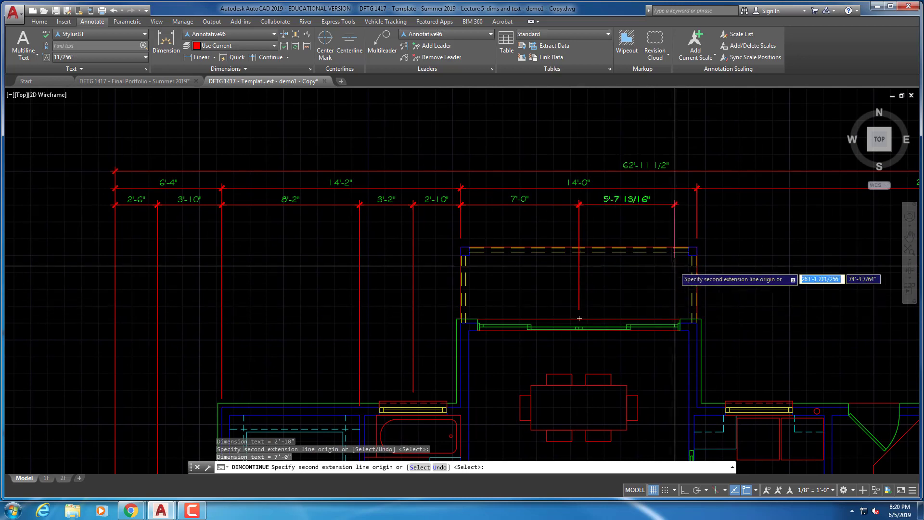
left_click(698, 249)
middle_click_drag(710, 259, 437, 251)
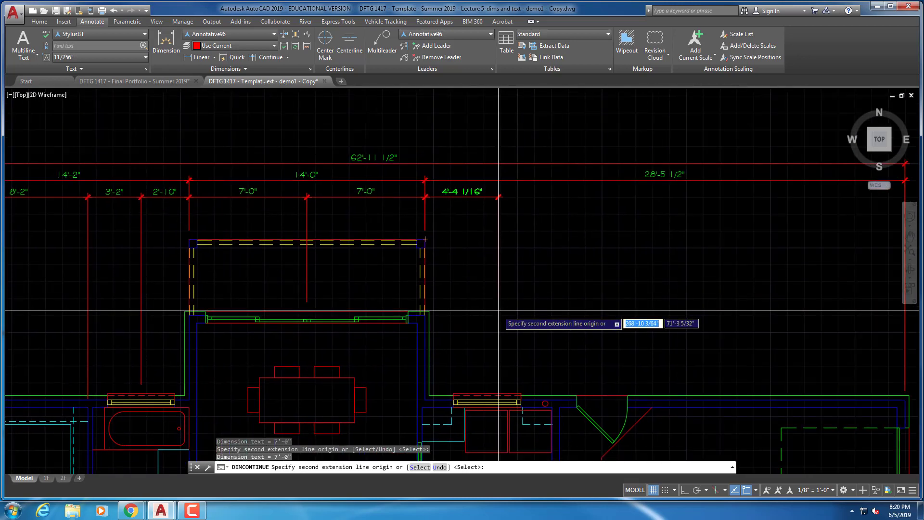
left_click(560, 395)
mouse_move(560, 395)
middle_mouse_down()
mouse_move(514, 330)
mouse_move(435, 334)
middle_mouse_up()
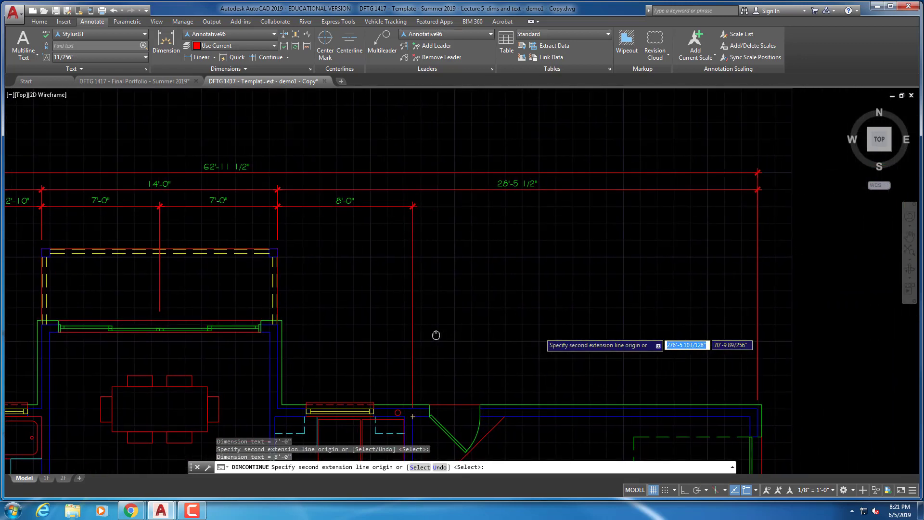
left_click(758, 406)
key("Return")
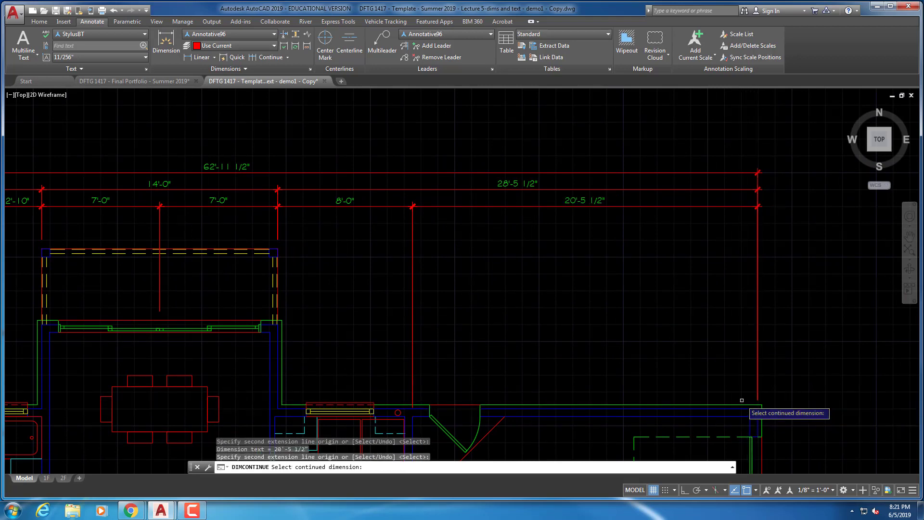
- Add a horizontal dimension from the dining room's northeast wall corner to the laundry window's center, snapped to the grid one row below the existing strings
scroll(210, 232, "down", 2)
middle_click_drag(168, 243, 499, 194)
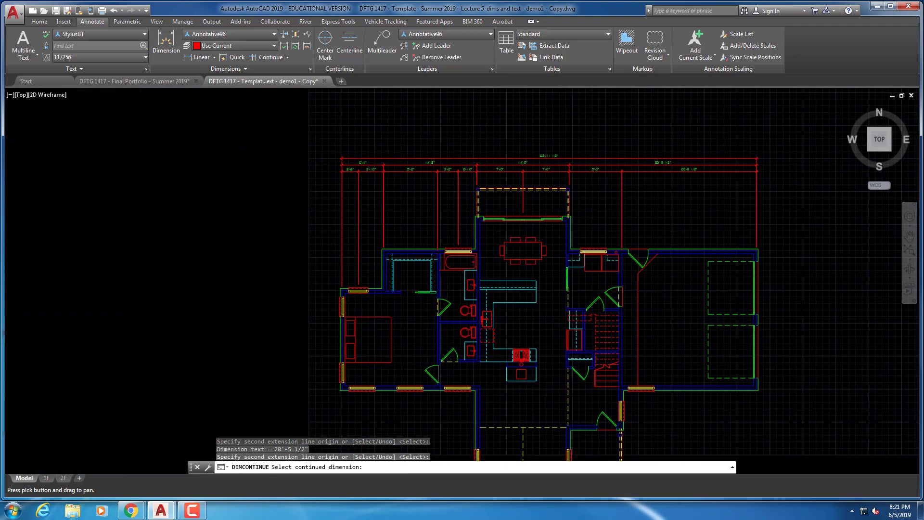
scroll(499, 194, "up", 1)
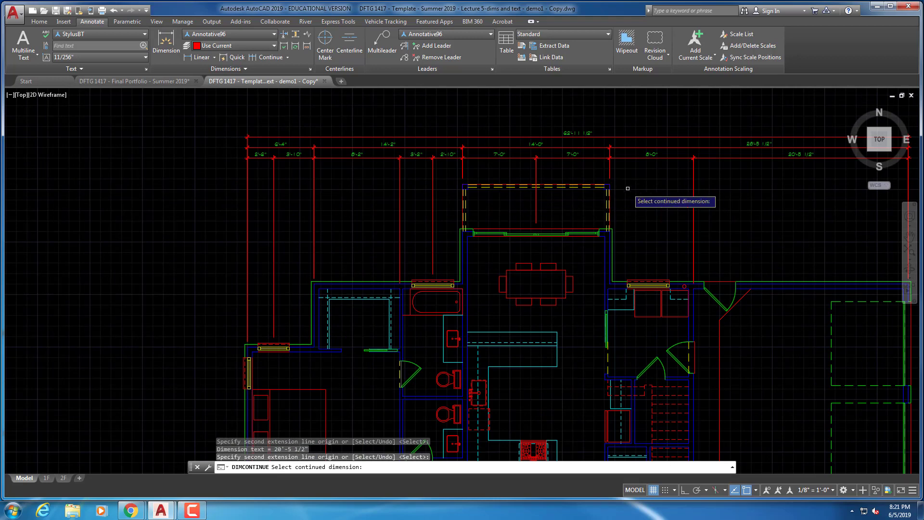
middle_click_drag(627, 188, 385, 232)
scroll(387, 226, "up", 1)
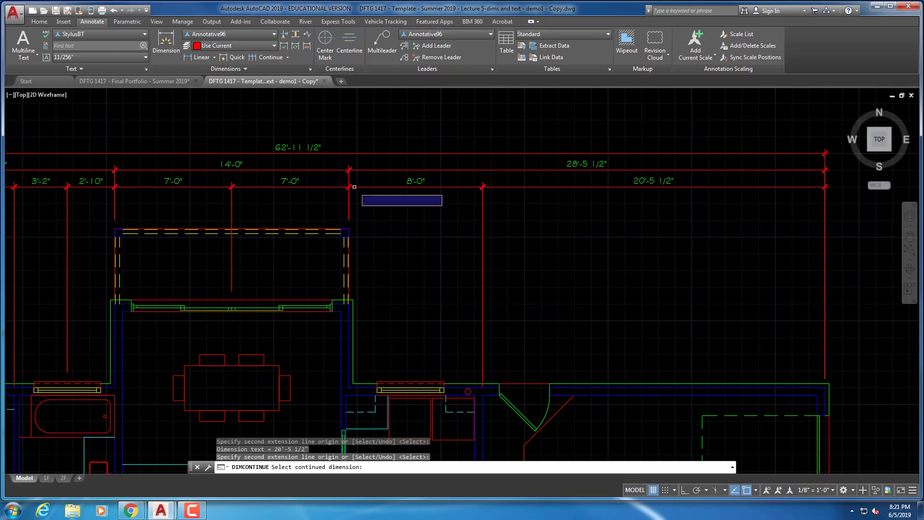
left_click(206, 55)
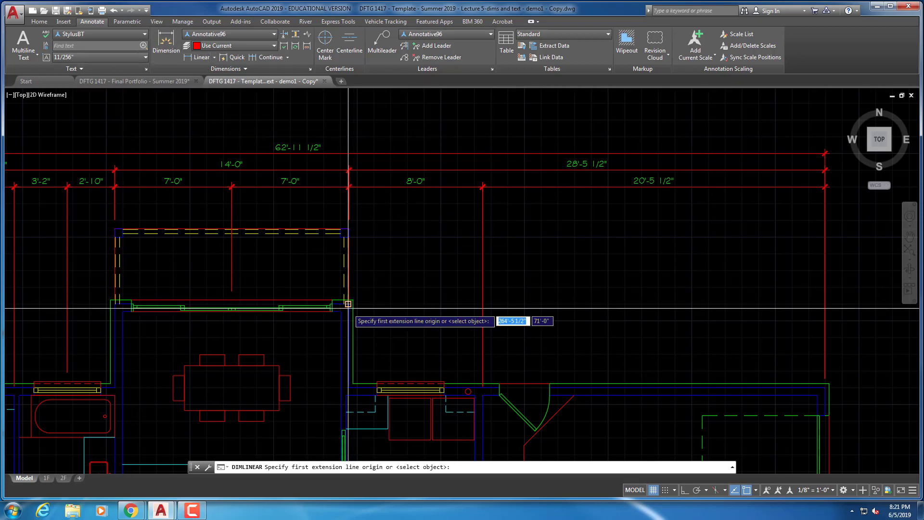
scroll(349, 304, "up", 3)
left_click(351, 302)
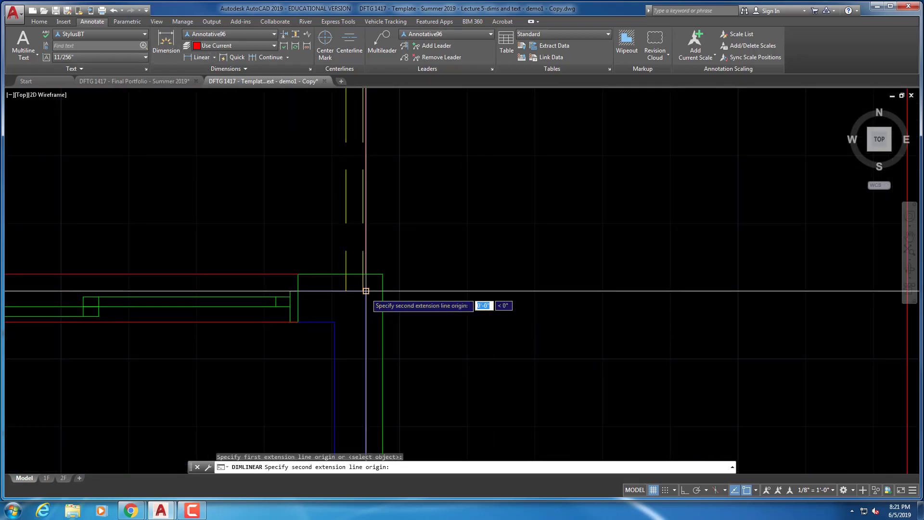
scroll(351, 302, "down", 3)
scroll(355, 258, "down", 1)
scroll(333, 266, "up", 5)
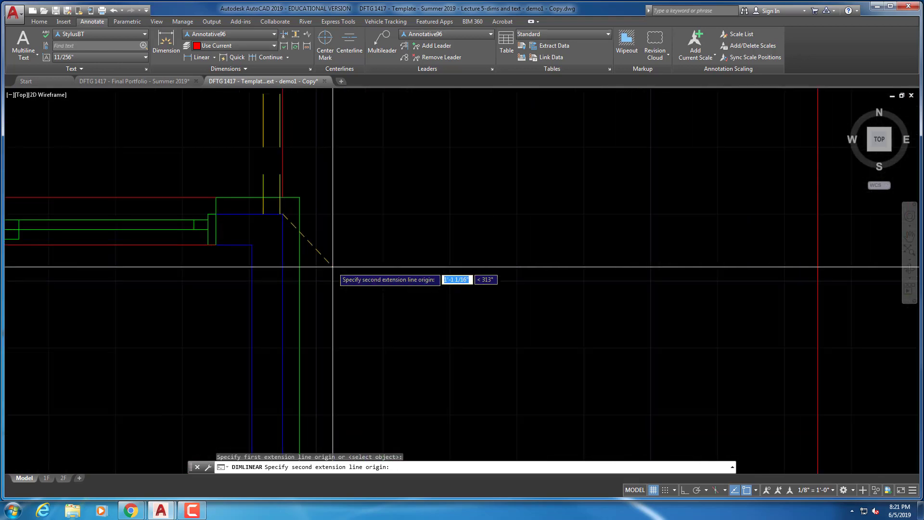
scroll(333, 267, "down", 2)
middle_click_drag(364, 293, 342, 270)
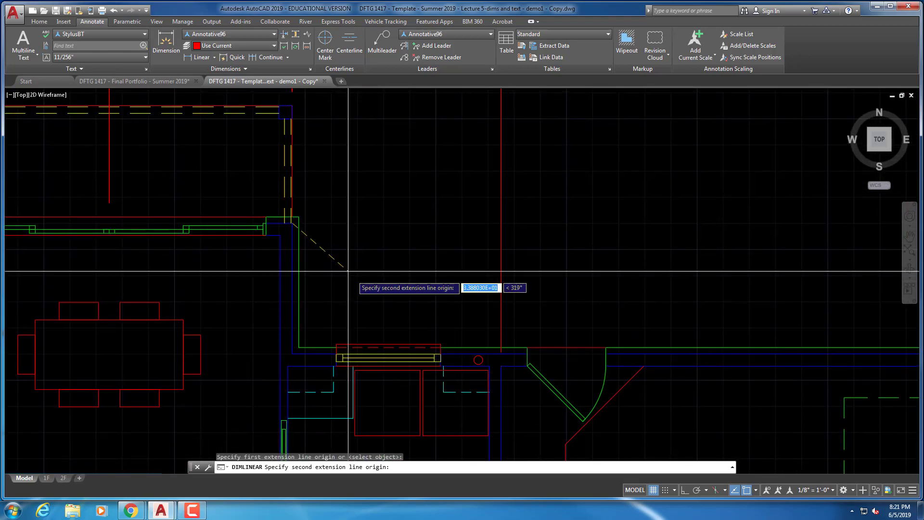
left_click(387, 344)
middle_click_drag(377, 225, 369, 281)
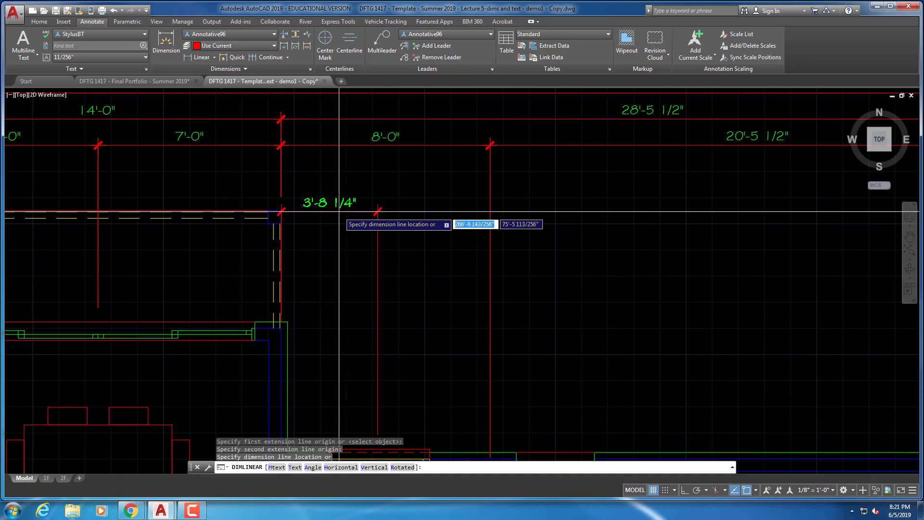
left_click(665, 491)
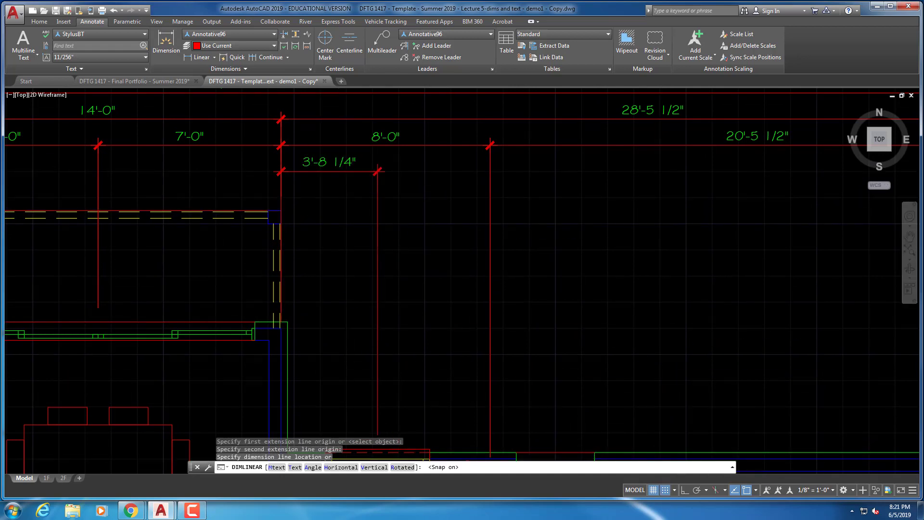
left_click(377, 171)
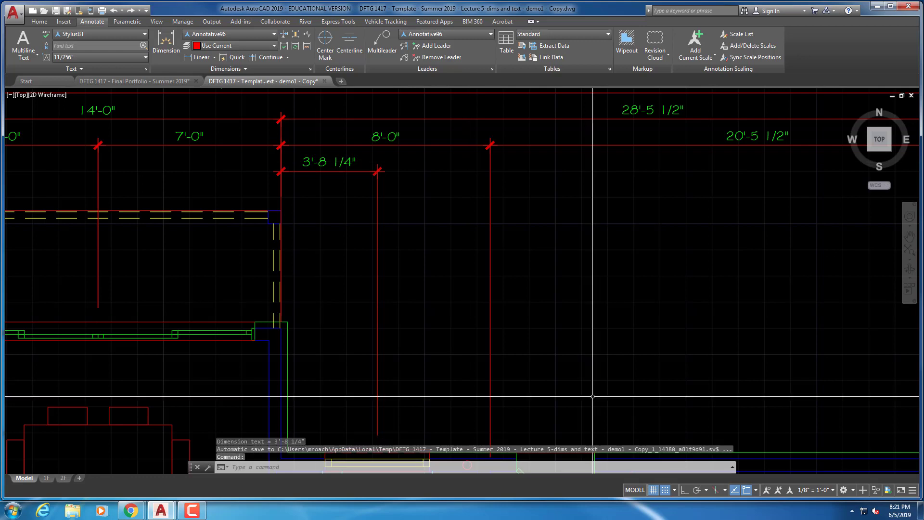
- Turn grid snap off and continue the new lowest string to the laundry-garage partition, the garage's north door center and the garage's northeast corner
left_click(665, 490)
scroll(505, 312, "down", 1)
middle_click_drag(536, 287, 459, 262)
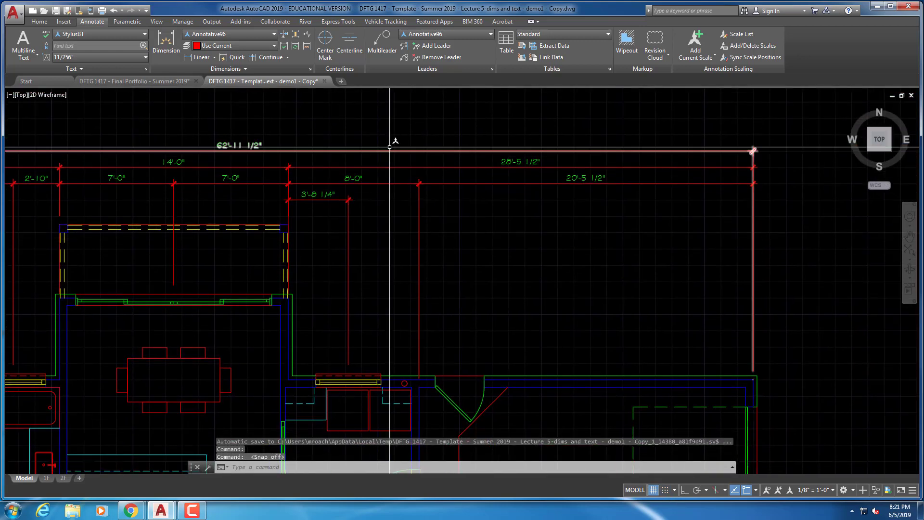
left_click(260, 57)
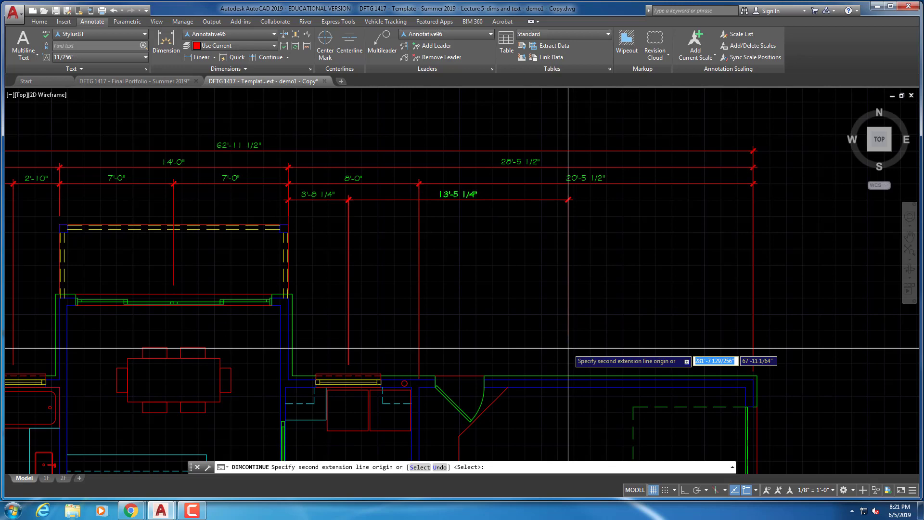
left_click(420, 381)
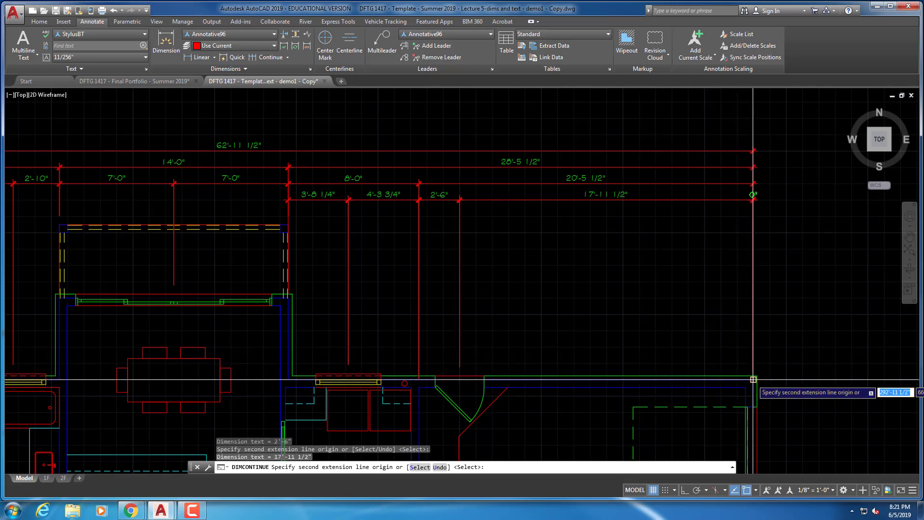
key("Return")
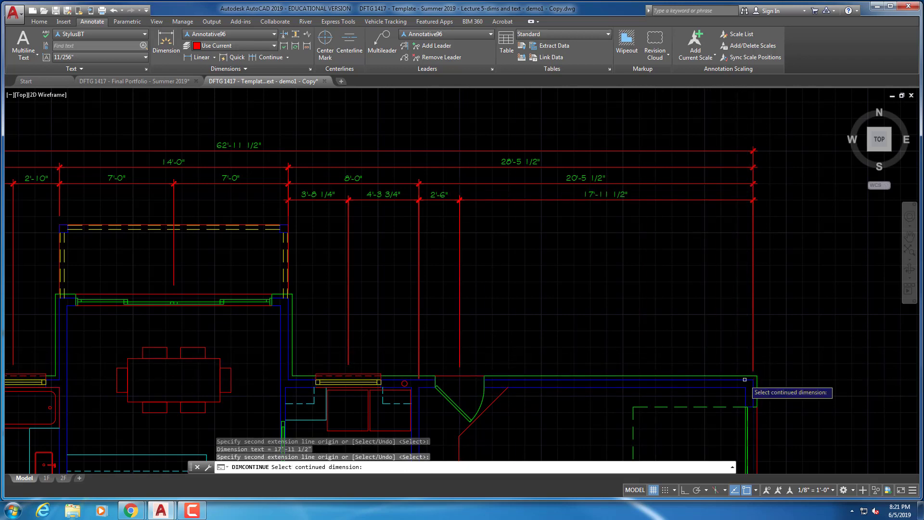
- Stretch the first extension line origin of the laundry window dimension up to the north projection's northeast corner
scroll(172, 442, "down", 2)
middle_click_drag(247, 290, 344, 243)
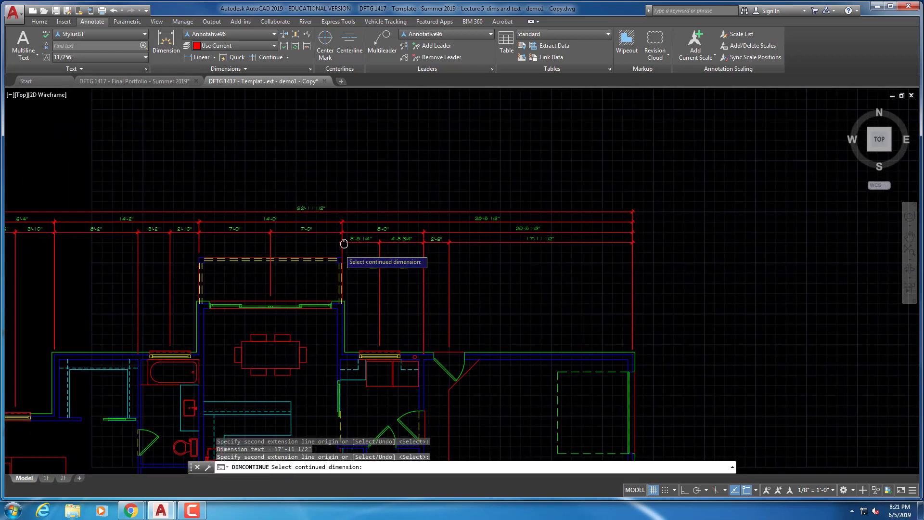
scroll(303, 264, "up", 2)
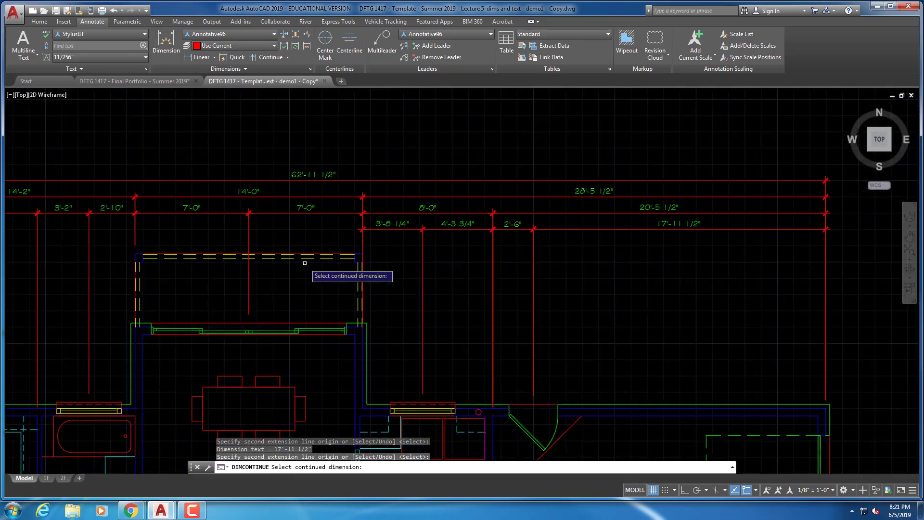
scroll(405, 256, "up", 2)
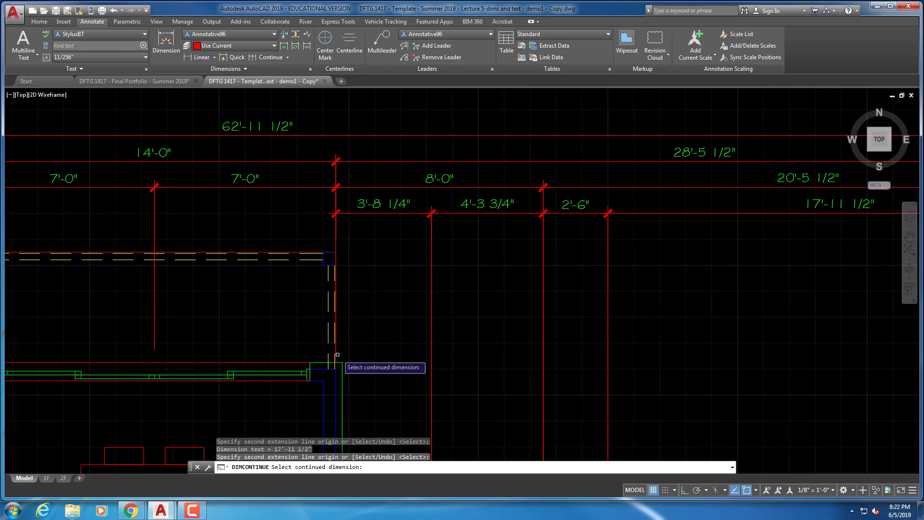
key("Escape")
key("Escape")
left_click(343, 246)
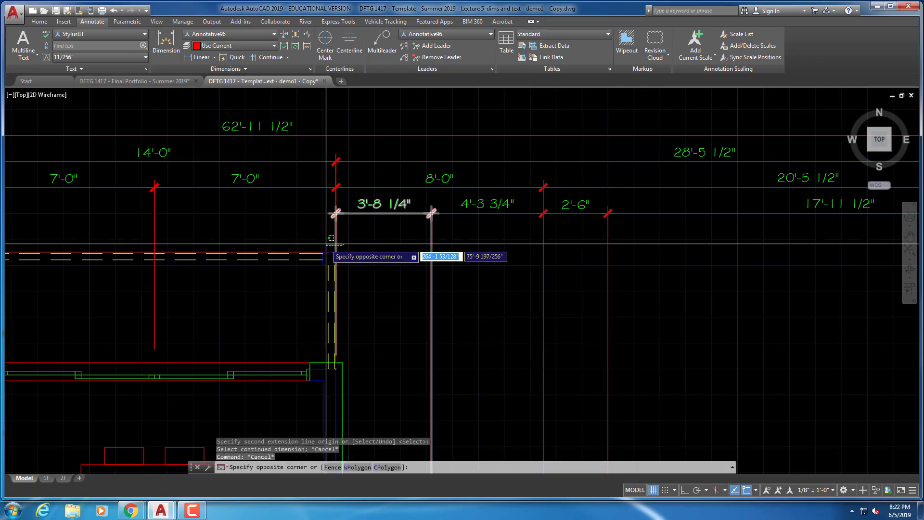
left_click(327, 243)
left_click(336, 368)
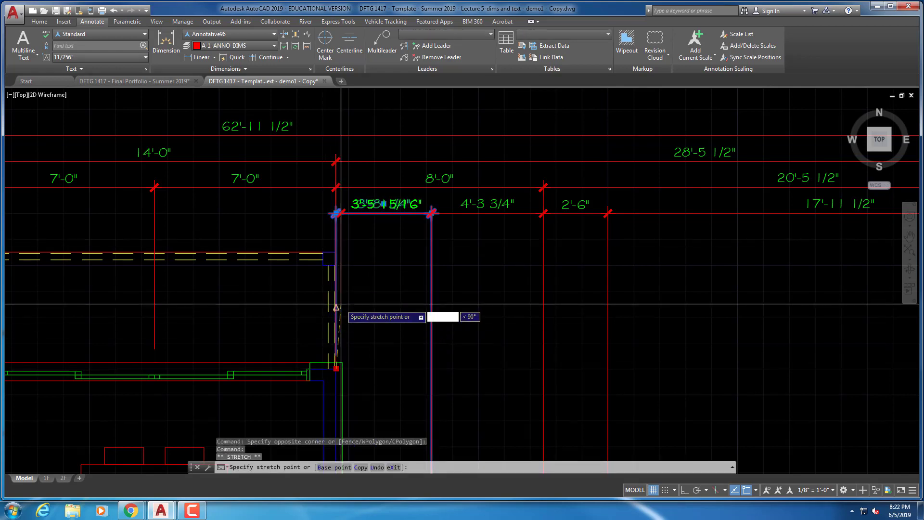
left_click(336, 252)
key("Escape")
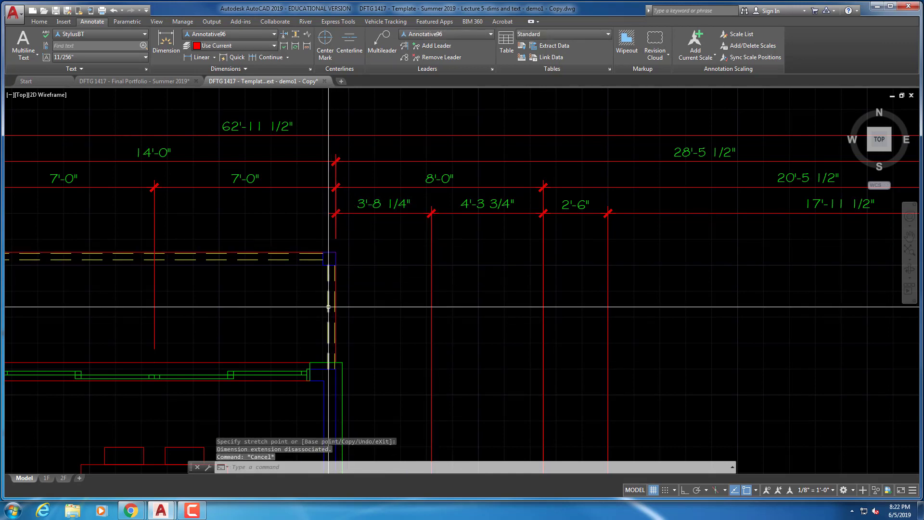
- Stretch all the north-side dimension strings straight up with ortho on, moving them farther from the north projection
scroll(311, 308, "down", 2)
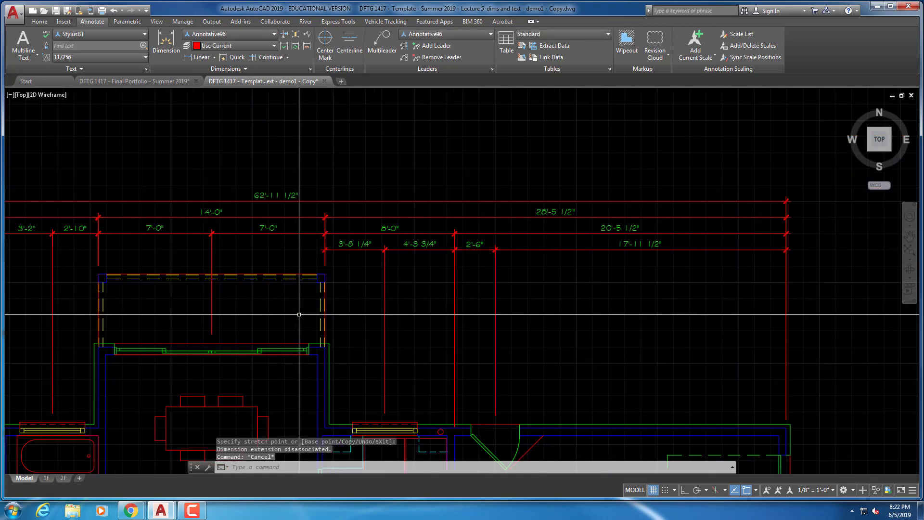
scroll(299, 314, "down", 2)
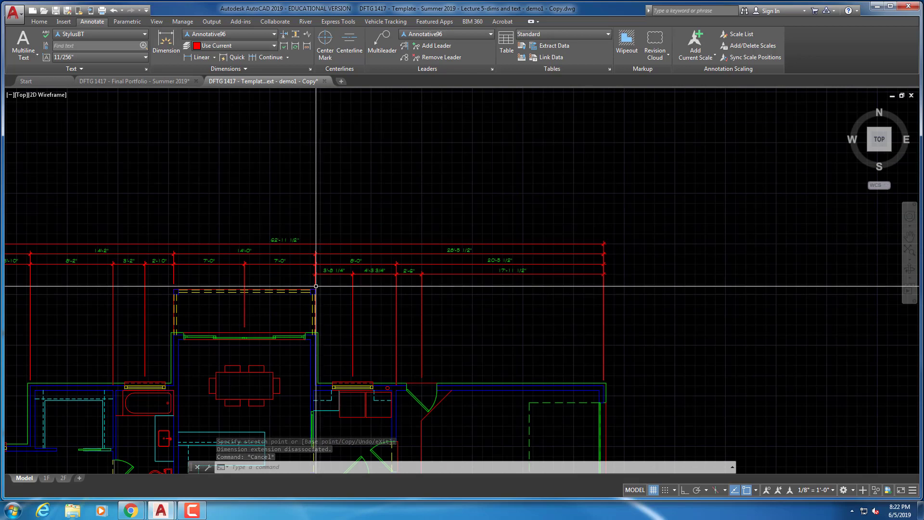
scroll(316, 286, "down", 3)
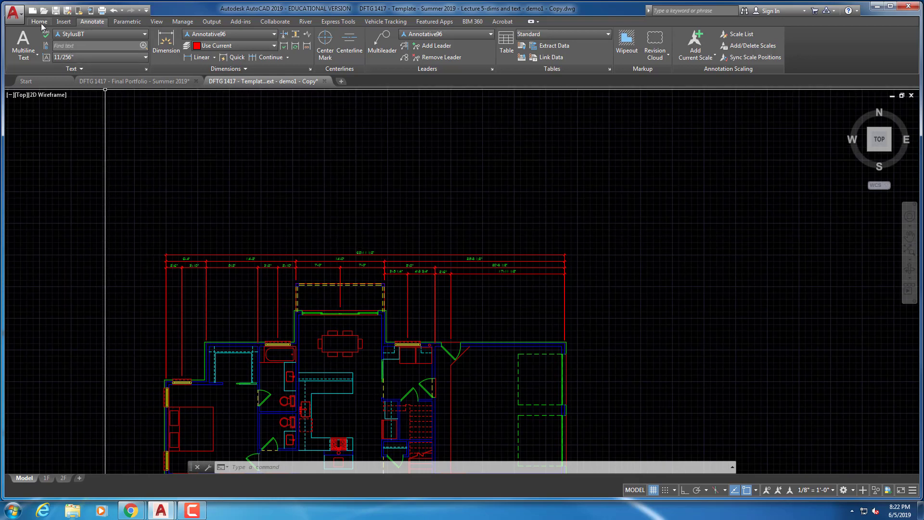
left_click(39, 22)
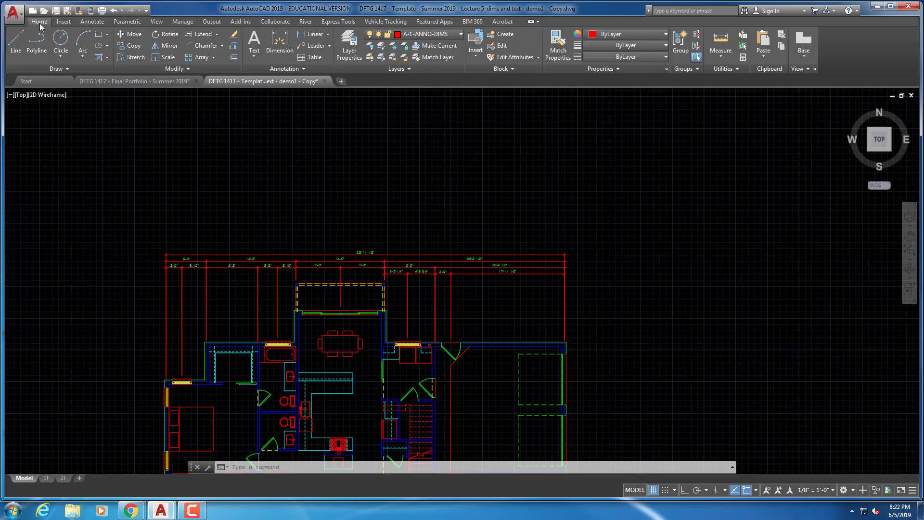
left_click(135, 56)
left_click(595, 211)
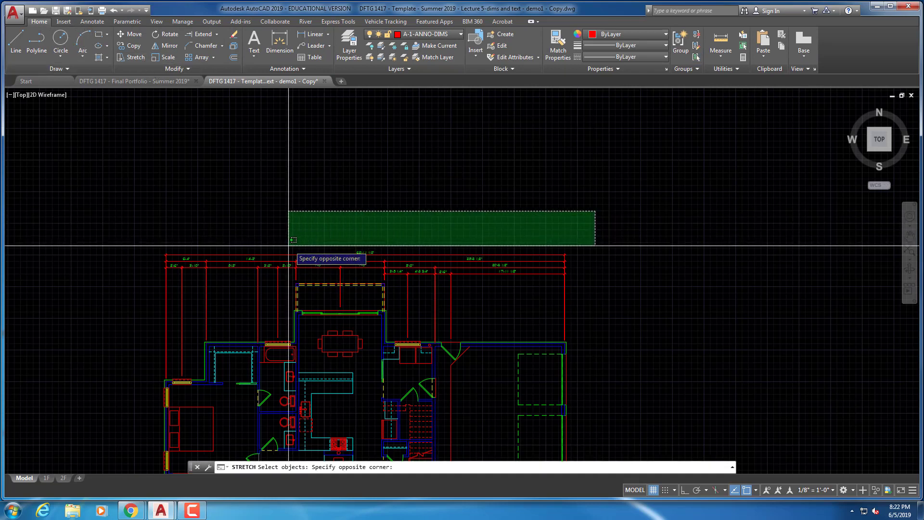
left_click(159, 278)
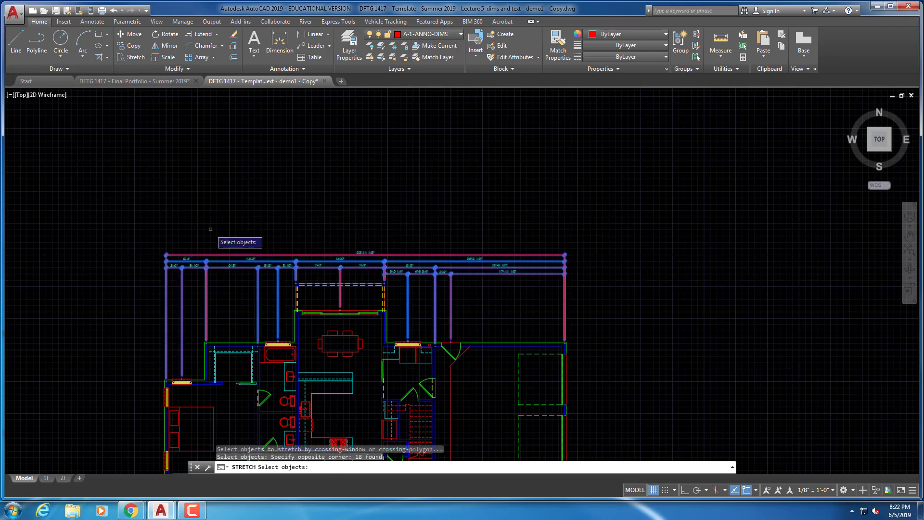
key("Return")
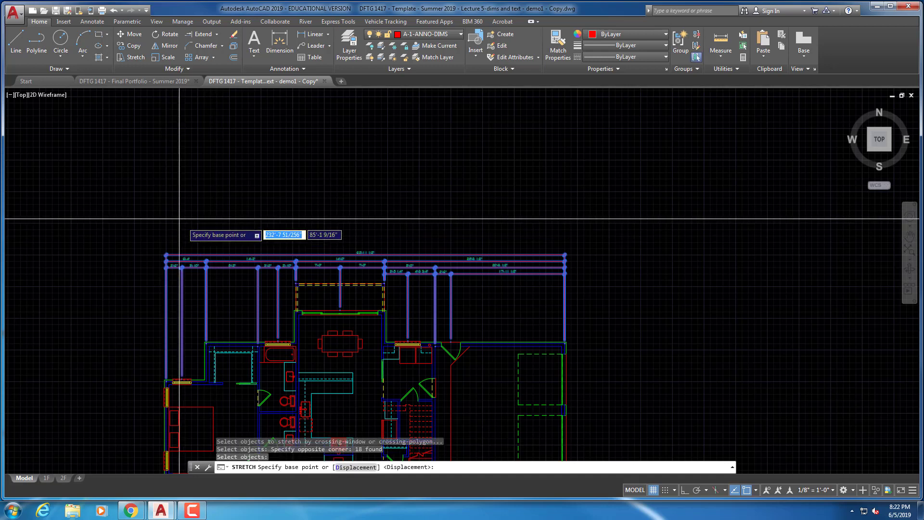
left_click(117, 203)
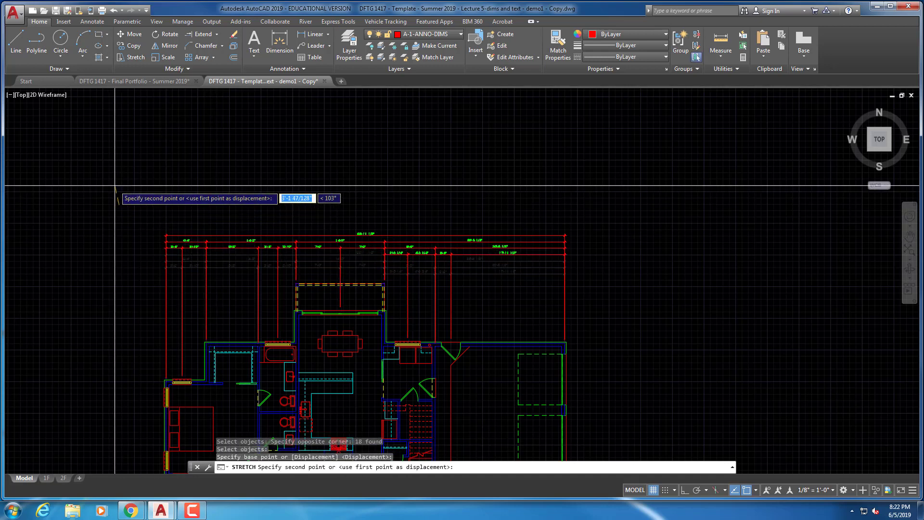
key("F8")
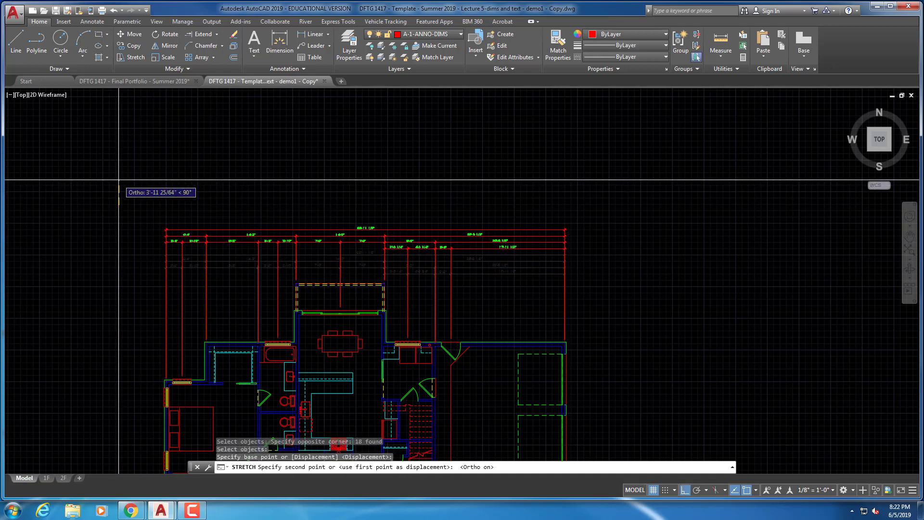
key("Return")
- Examine the spacing of the north dimension strings, then the plan's south side, covering the bay windows, porch edges and steps
scroll(424, 250, "up", 4)
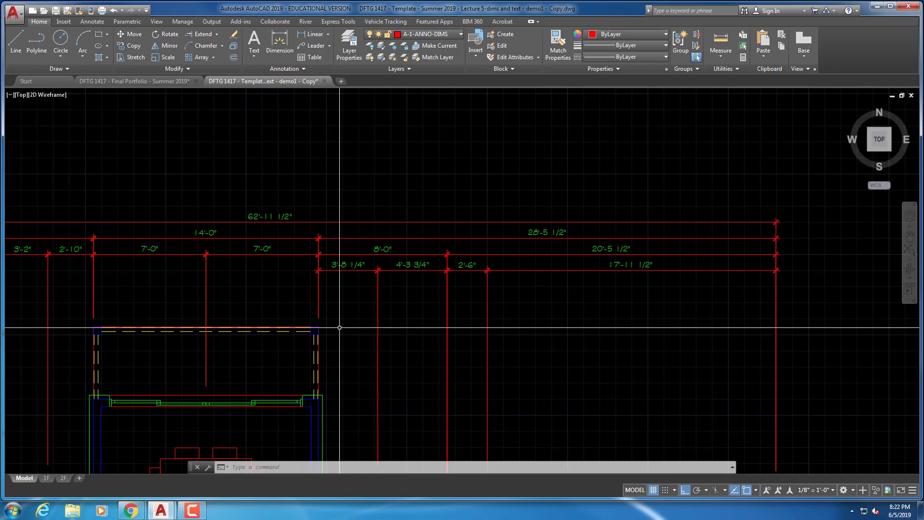
scroll(433, 324, "down", 4)
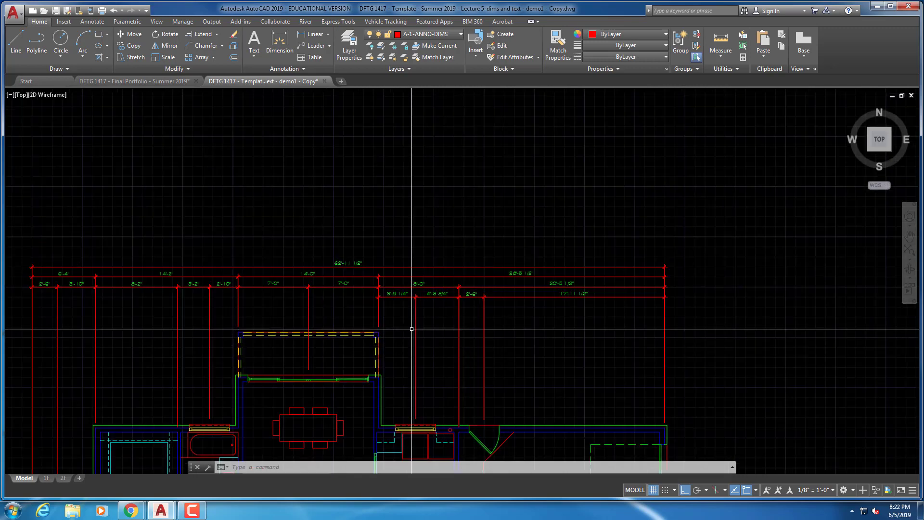
scroll(344, 356, "down", 2)
mouse_move(278, 361)
middle_mouse_down()
mouse_move(258, 227)
mouse_move(274, 186)
middle_mouse_up()
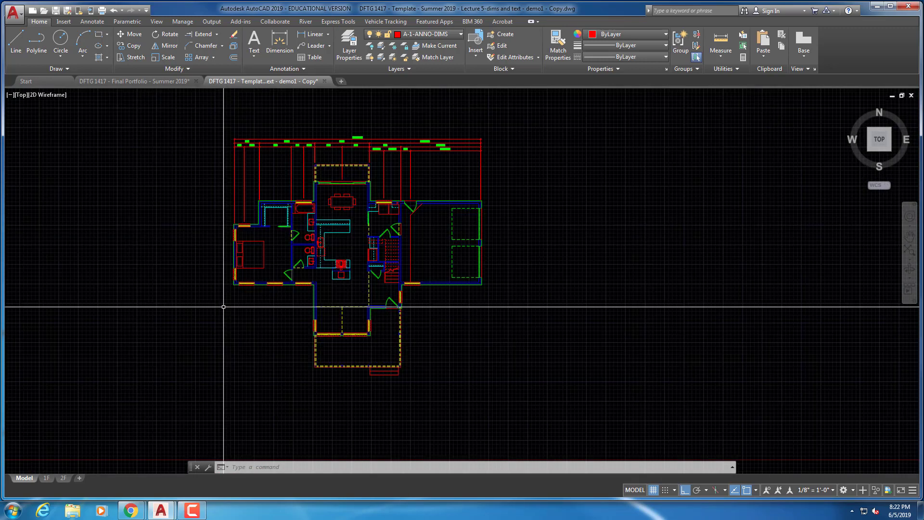
scroll(228, 307, "up", 2)
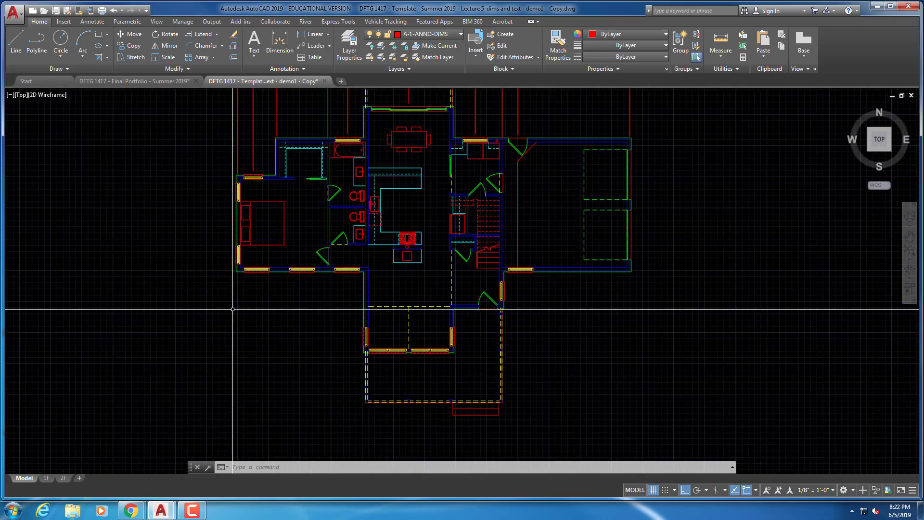
scroll(230, 308, "up", 2)
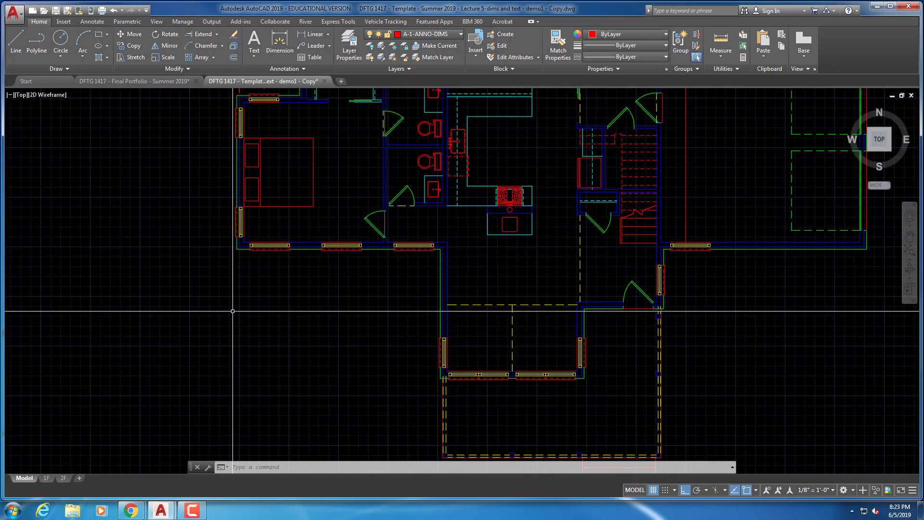
scroll(233, 311, "down", 2)
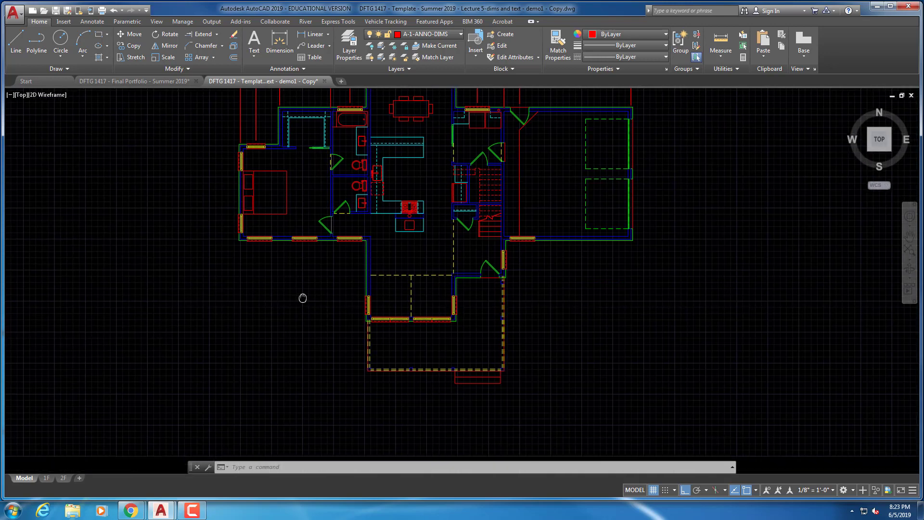
scroll(419, 364, "up", 2)
scroll(419, 364, "up", 2)
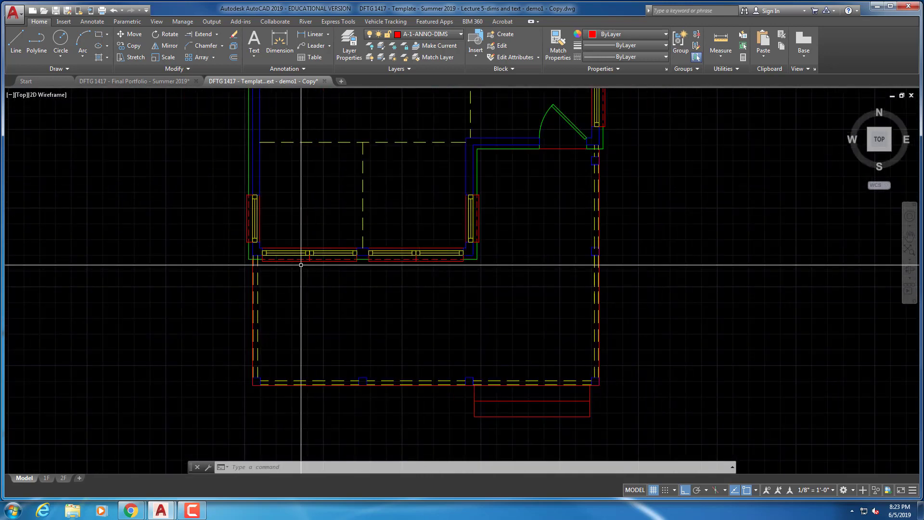
middle_click_drag(353, 309, 351, 256)
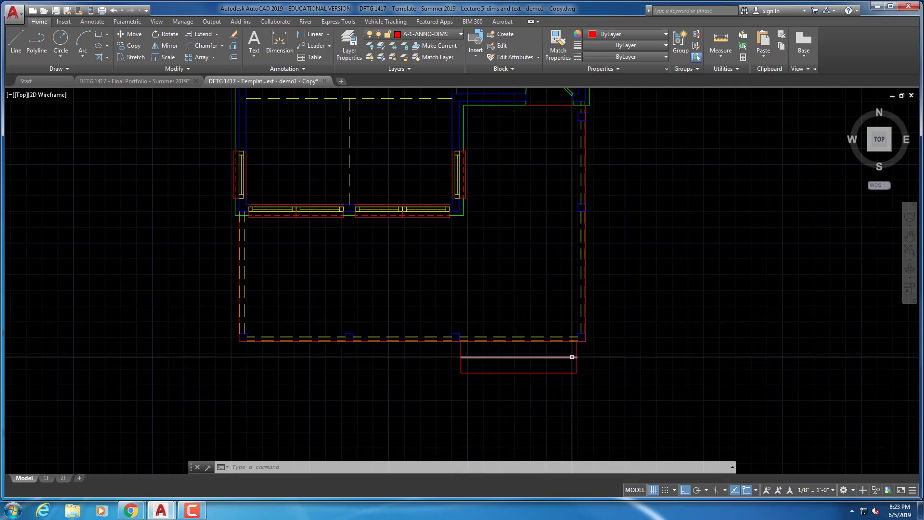
middle_click_drag(291, 232, 317, 258)
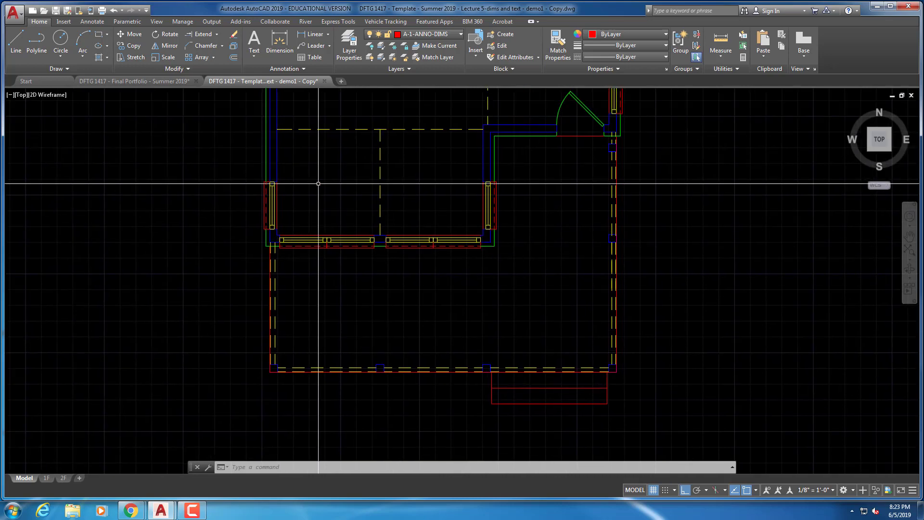
scroll(305, 186, "down", 3)
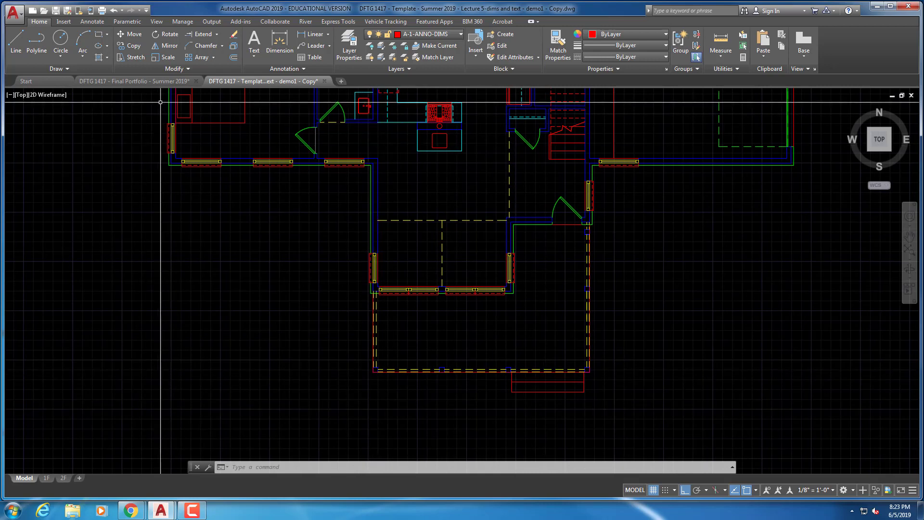
- Add an overall vertical dimension from the porch's southwest corner to the north projection's northwest corner, snapped to the grid west of the house
left_click(91, 22)
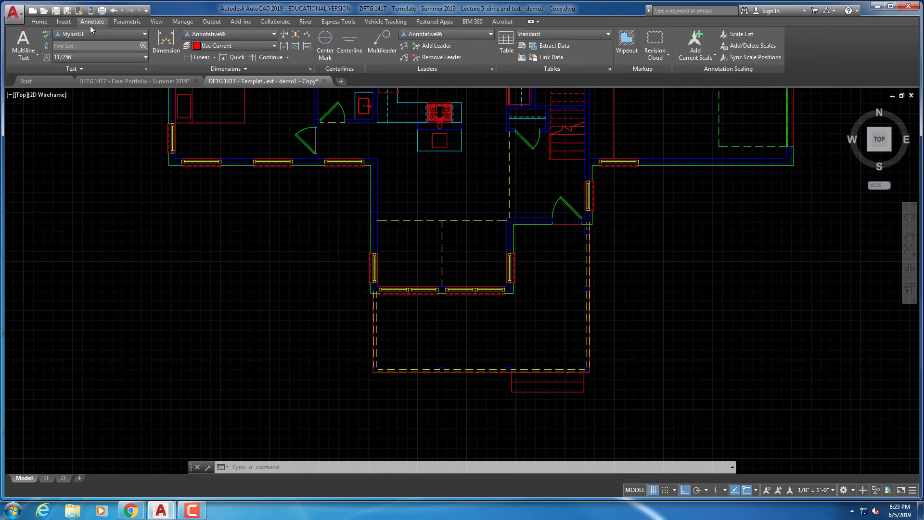
left_click(200, 56)
scroll(371, 310, "up", 8)
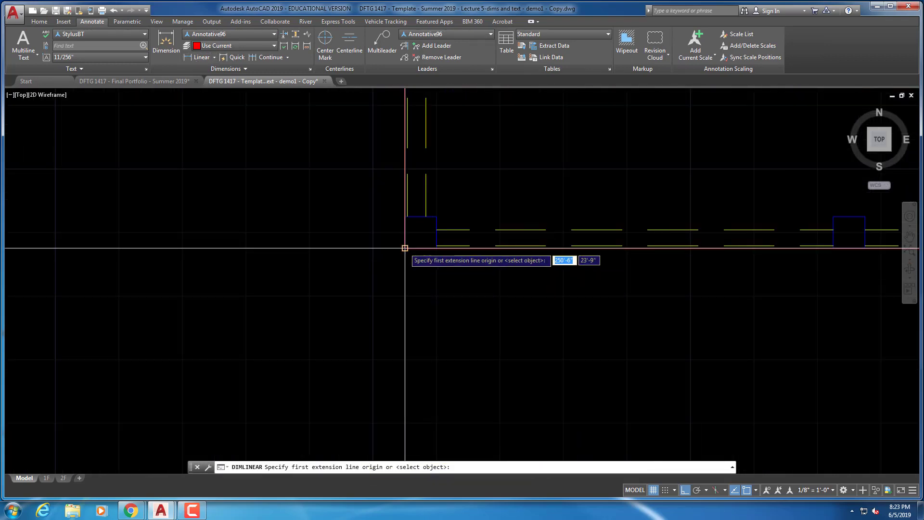
scroll(405, 248, "down", 8)
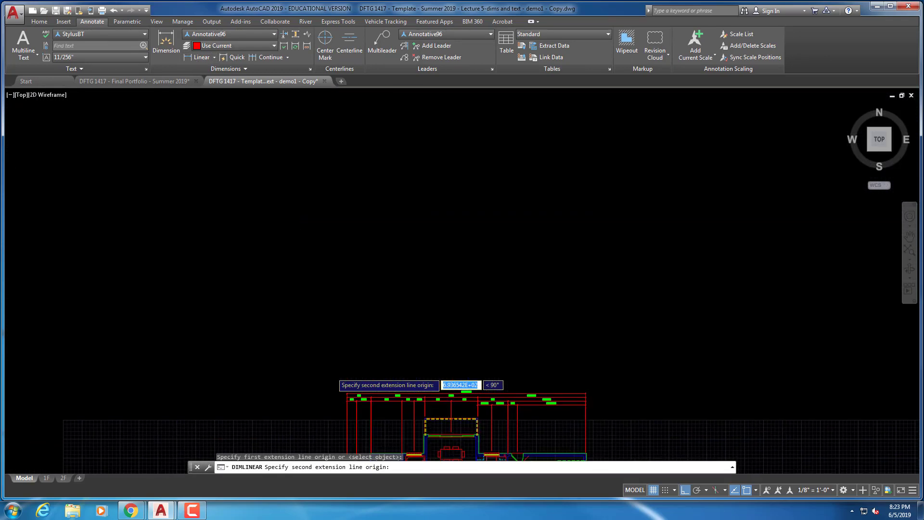
middle_click_drag(366, 413, 368, 301)
scroll(409, 299, "up", 8)
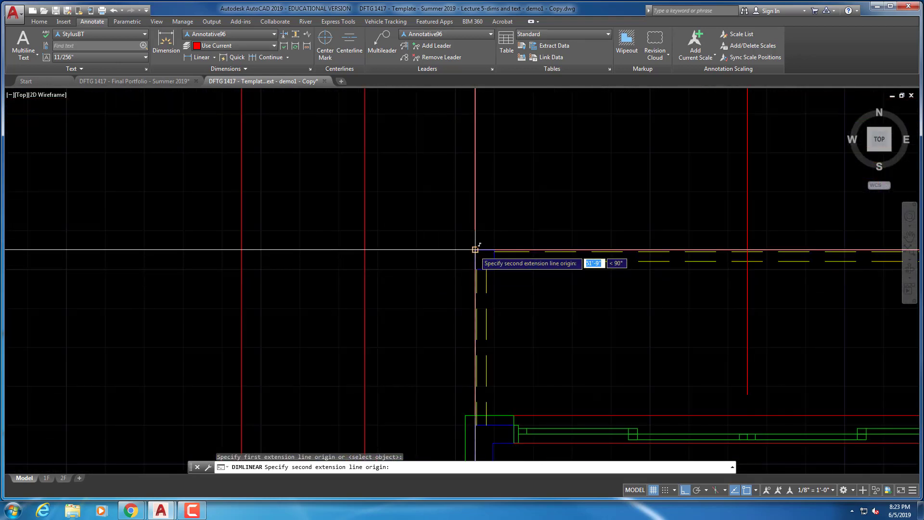
left_click(475, 250)
scroll(441, 276, "down", 10)
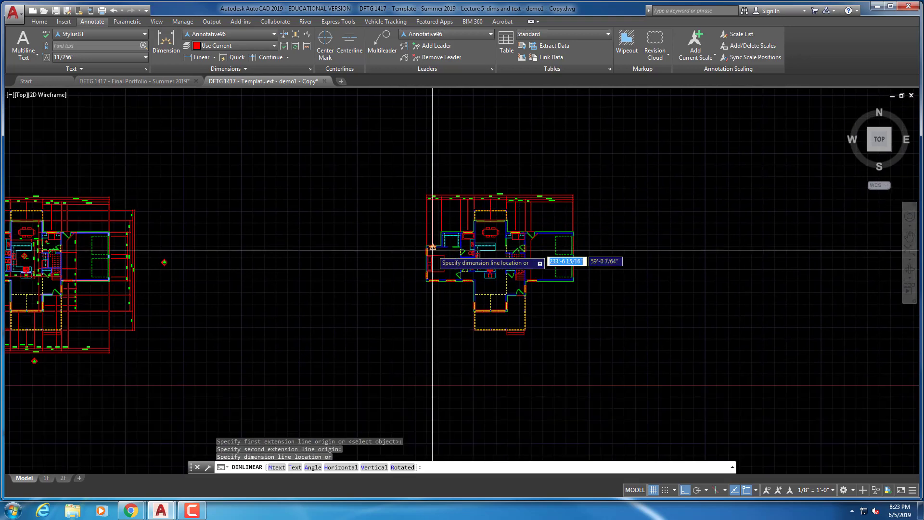
left_click(666, 490)
scroll(403, 305, "up", 5)
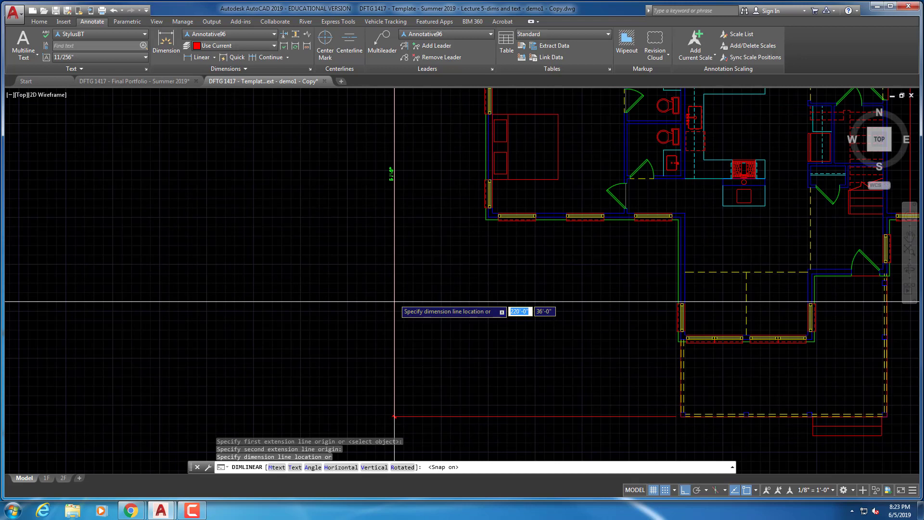
left_click(394, 302)
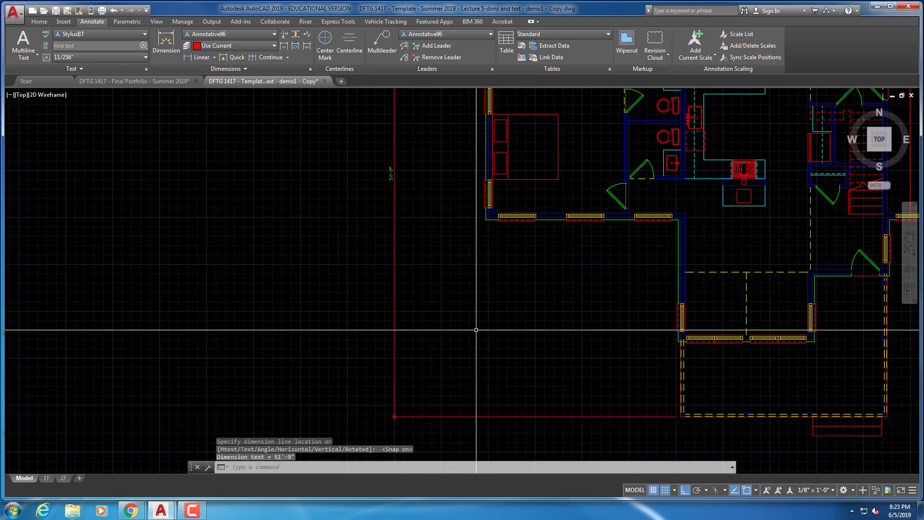
- Add a vertical dimension from the porch's southwest corner to the bay's southwest framing corner, grid-snapped just inside the west overall dimension
scroll(477, 330, "down", 2)
middle_click_drag(452, 333, 351, 317)
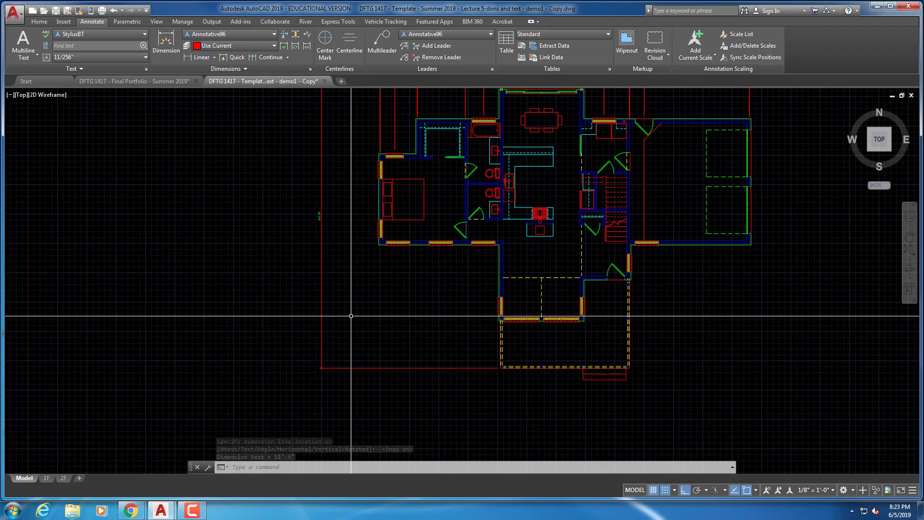
middle_click_drag(420, 300, 398, 334)
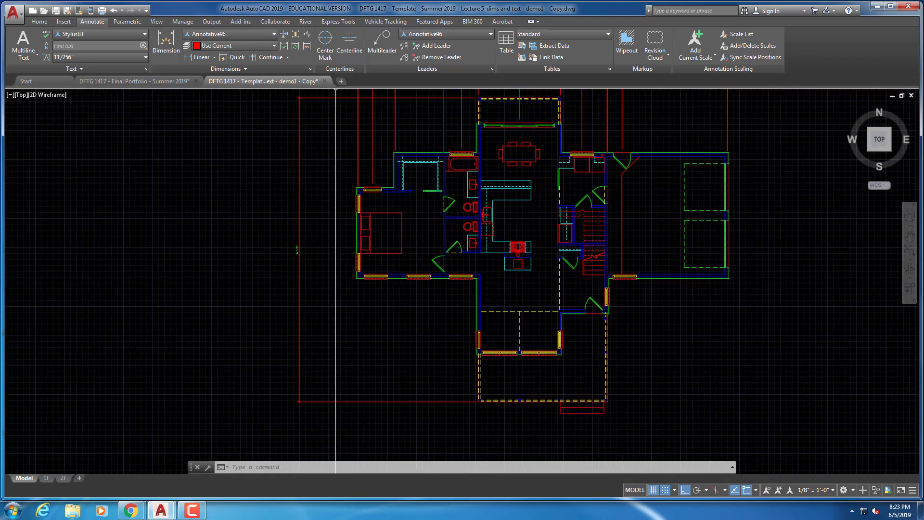
scroll(553, 380, "up", 5)
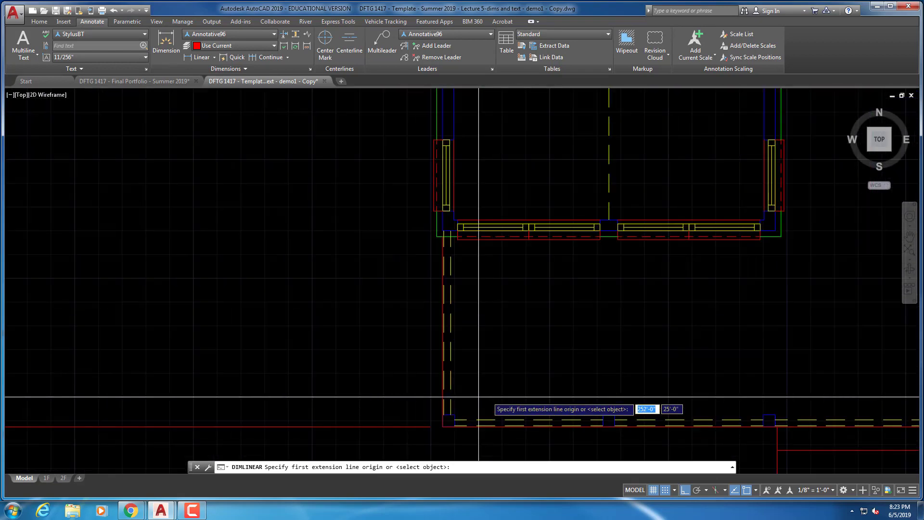
left_click(665, 490)
left_click(443, 427)
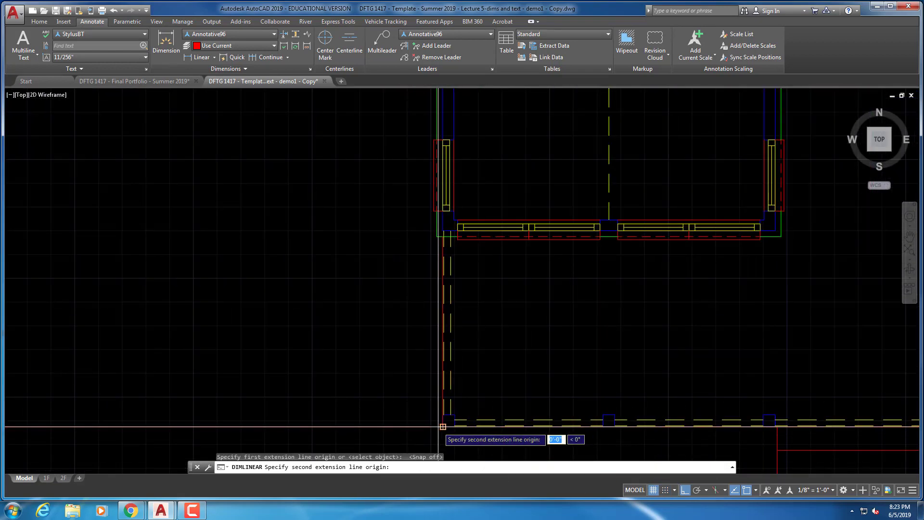
scroll(436, 421, "down", 2)
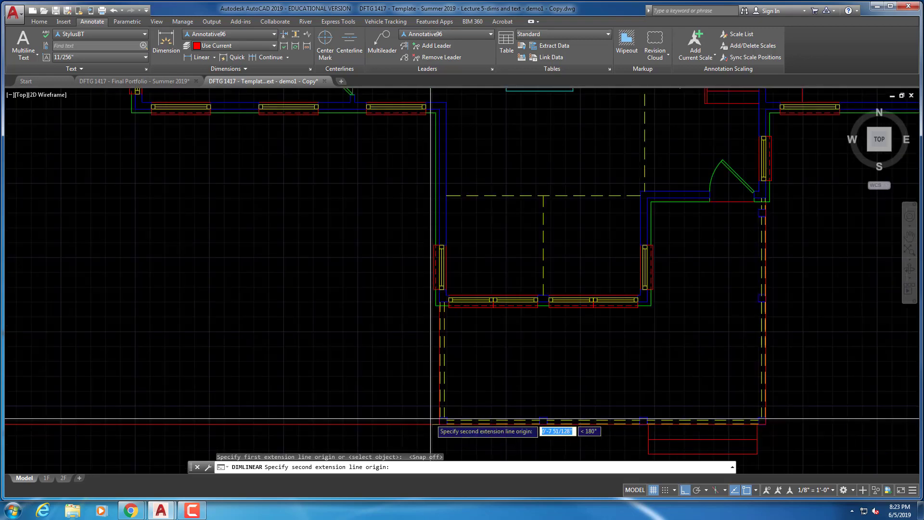
scroll(436, 305, "up", 4)
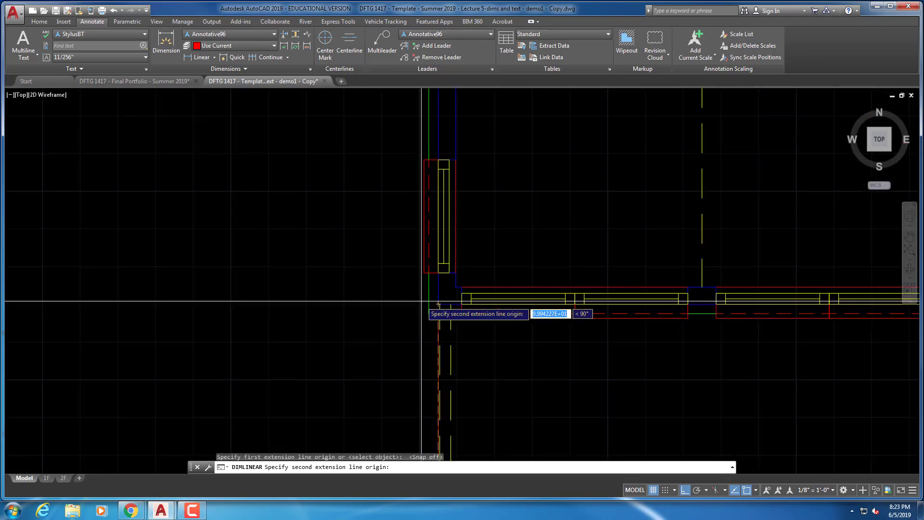
left_click(435, 304)
scroll(380, 337, "down", 5)
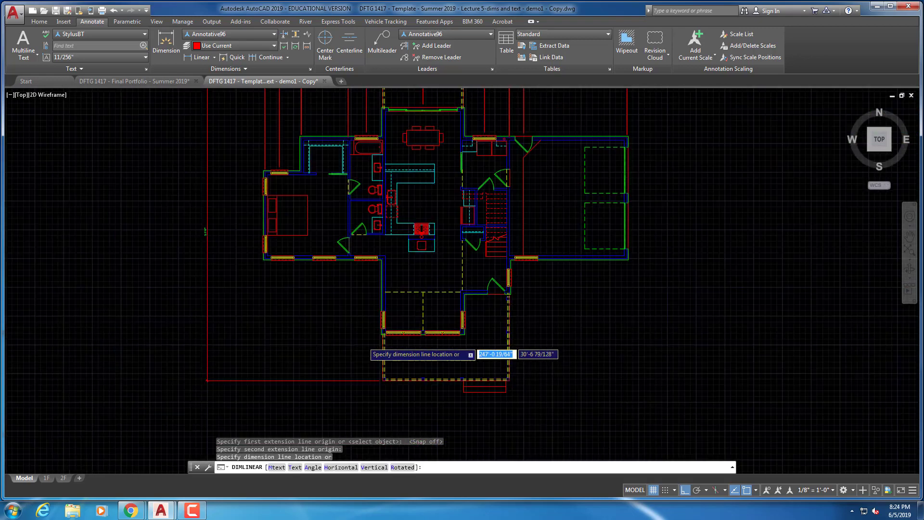
middle_click_drag(347, 332, 505, 308)
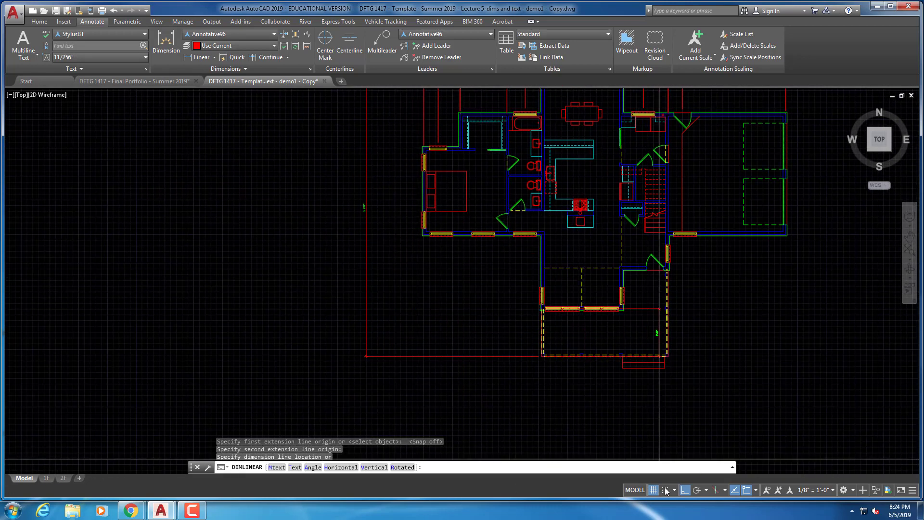
scroll(419, 371, "up", 3)
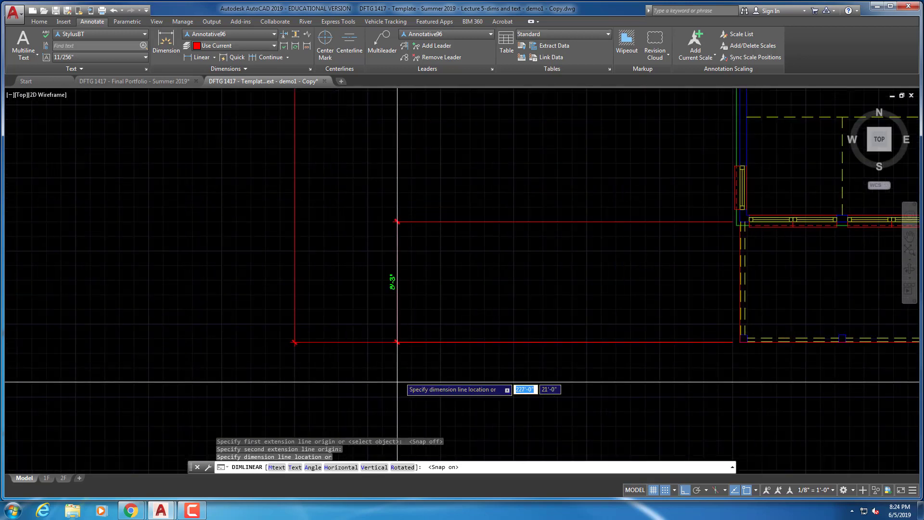
scroll(354, 382, "up", 4)
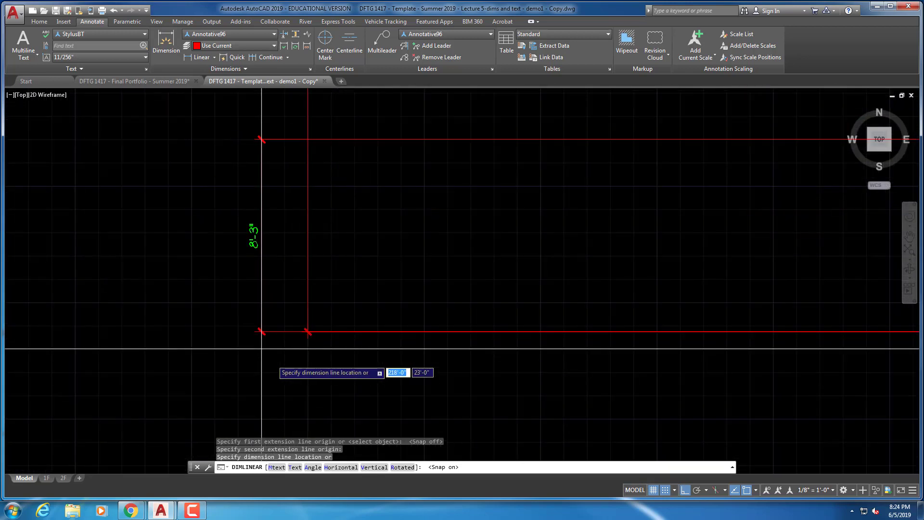
left_click(349, 349)
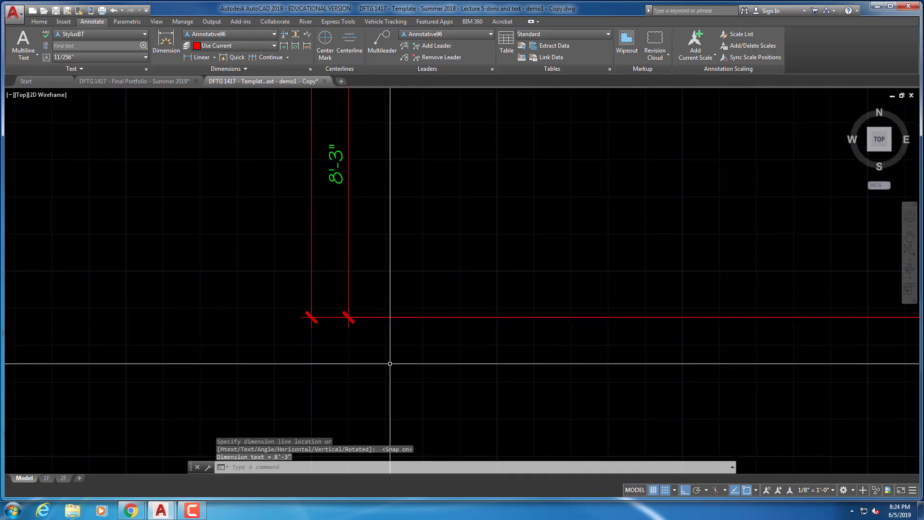
- With snap off, continue the porch dimension north to the dining room's northwest framing corner
left_click(664, 491)
scroll(460, 308, "down", 2)
middle_click_drag(453, 202, 397, 285)
left_click(267, 59)
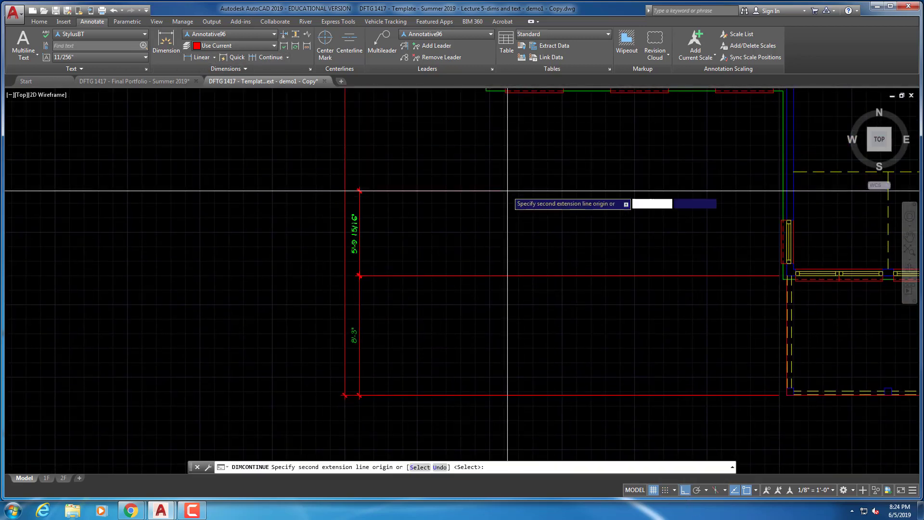
middle_click_drag(499, 217, 463, 307)
scroll(474, 282, "down", 1)
scroll(474, 277, "down", 1)
scroll(470, 314, "up", 6)
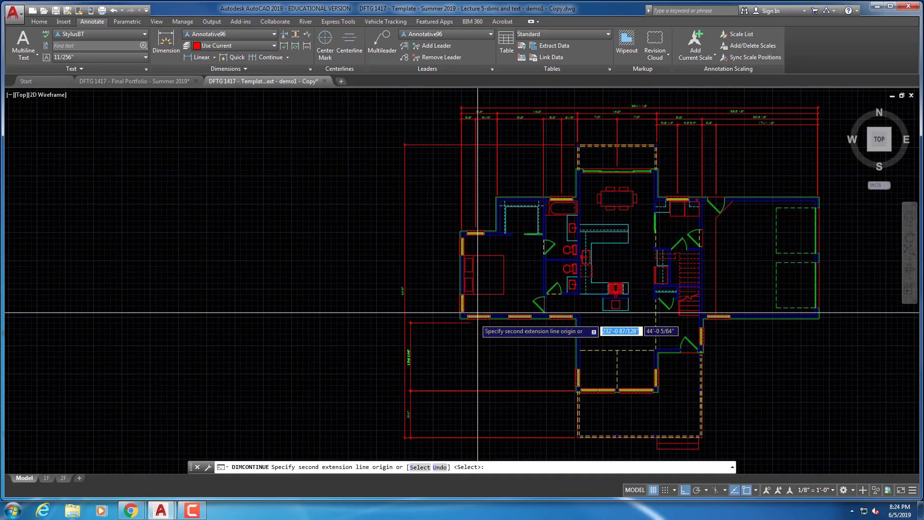
scroll(518, 146, "up", 4)
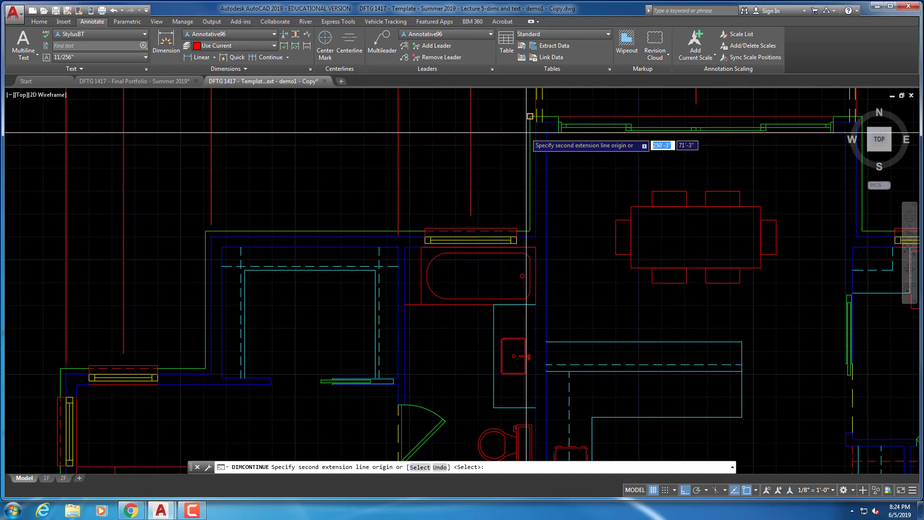
scroll(542, 112, "down", 4)
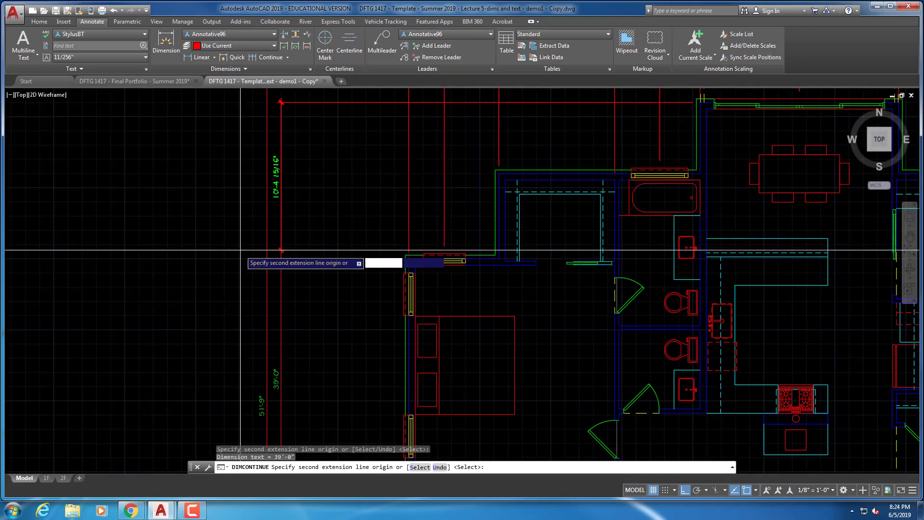
- Continue the west dimension string to the north projection's northwest corner and end the continued dimensioning
middle_click_drag(344, 224, 294, 413)
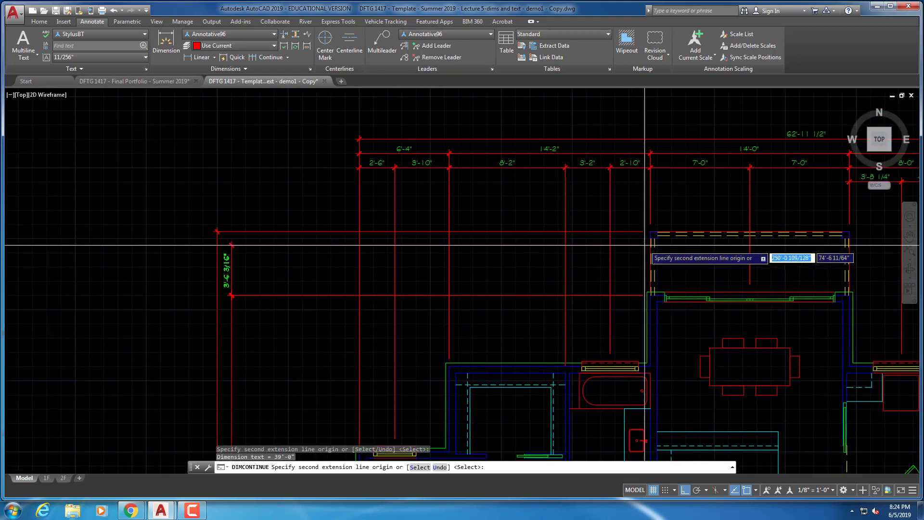
scroll(650, 231, "up", 2)
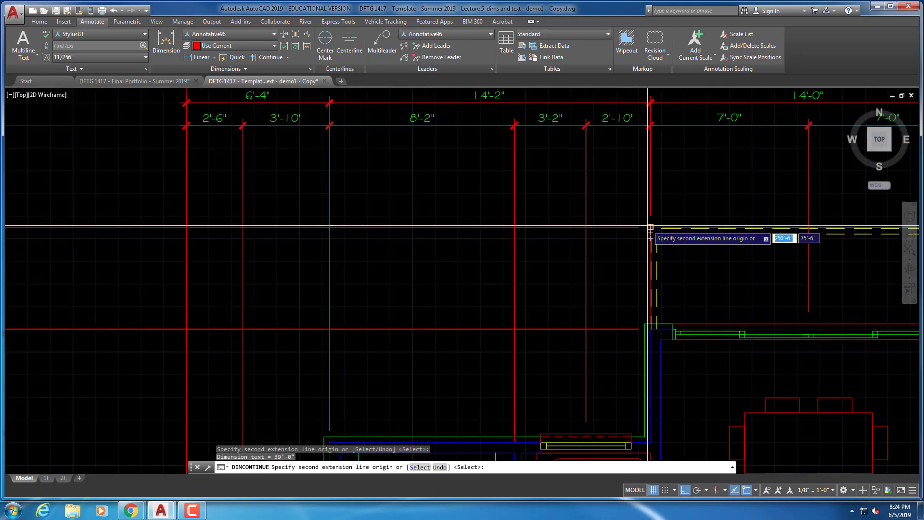
left_click(650, 227)
key("Return")
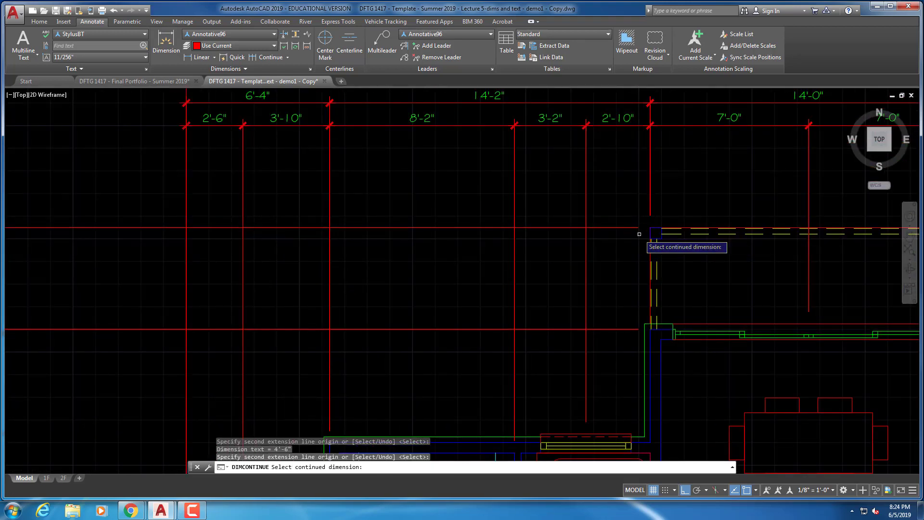
scroll(481, 444, "down", 1)
scroll(280, 385, "down", 1)
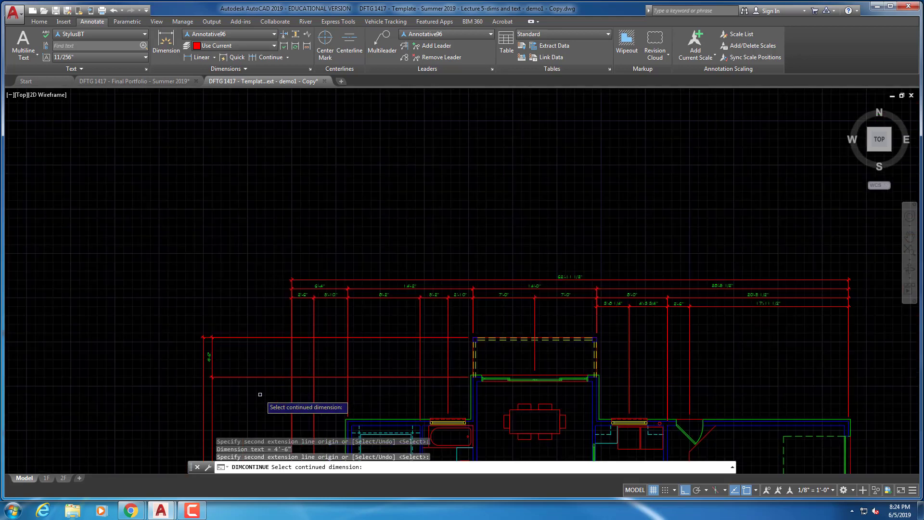
middle_click_drag(260, 391, 236, 212)
scroll(232, 270, "down", 1)
middle_click_drag(225, 331, 224, 243)
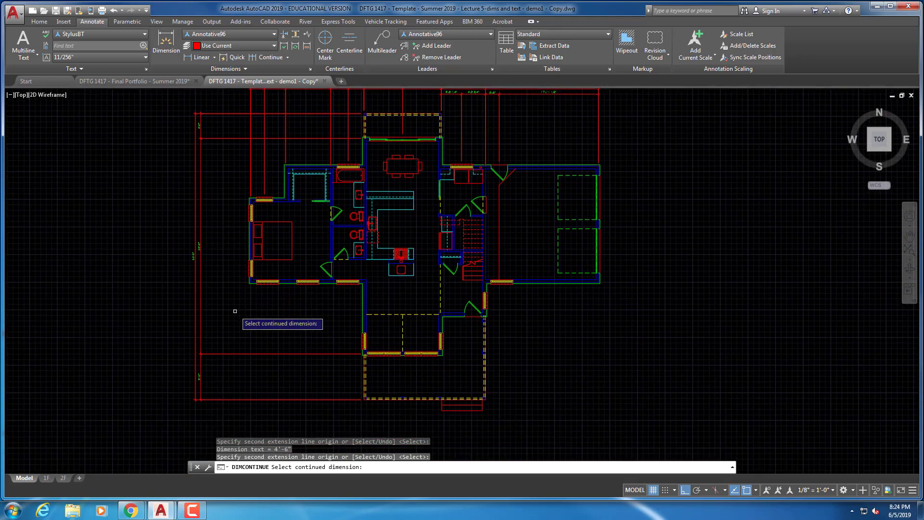
middle_click_drag(228, 283, 228, 263)
scroll(259, 270, "up", 1)
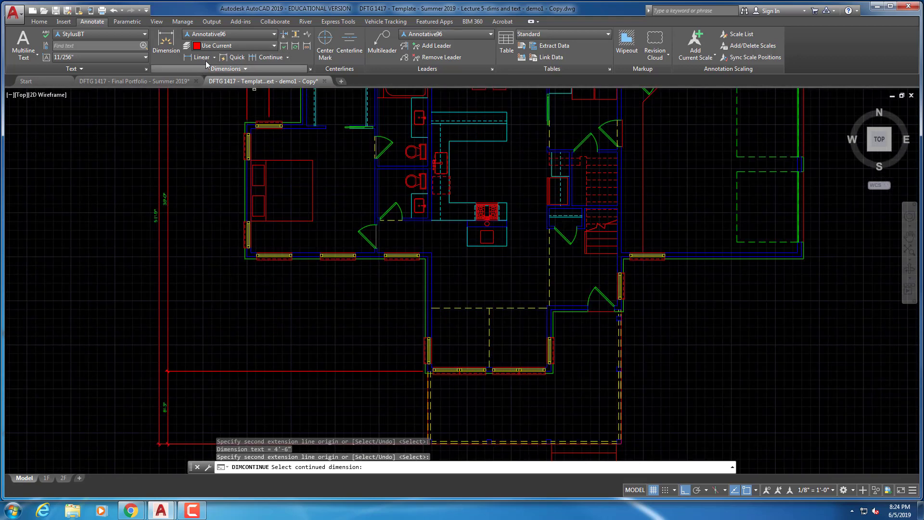
key("Return")
key("Return")
scroll(364, 336, "up", 2)
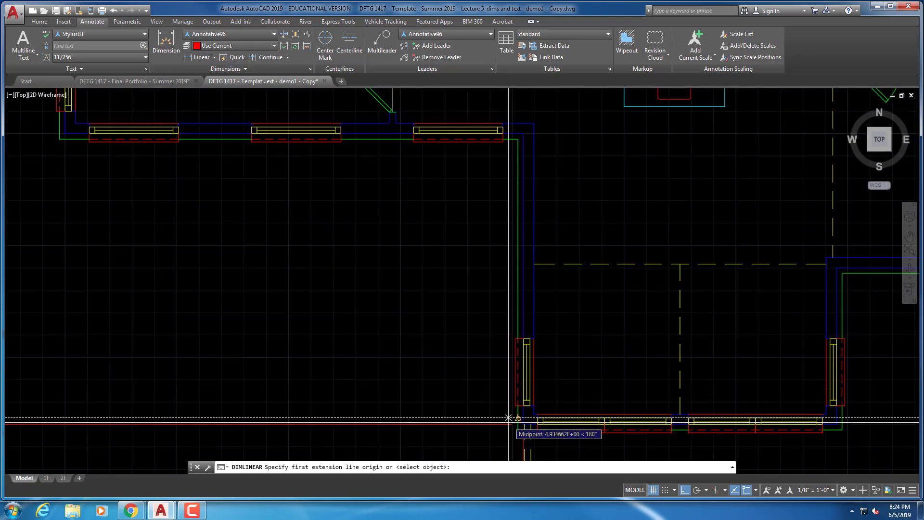
scroll(513, 422, "up", 3)
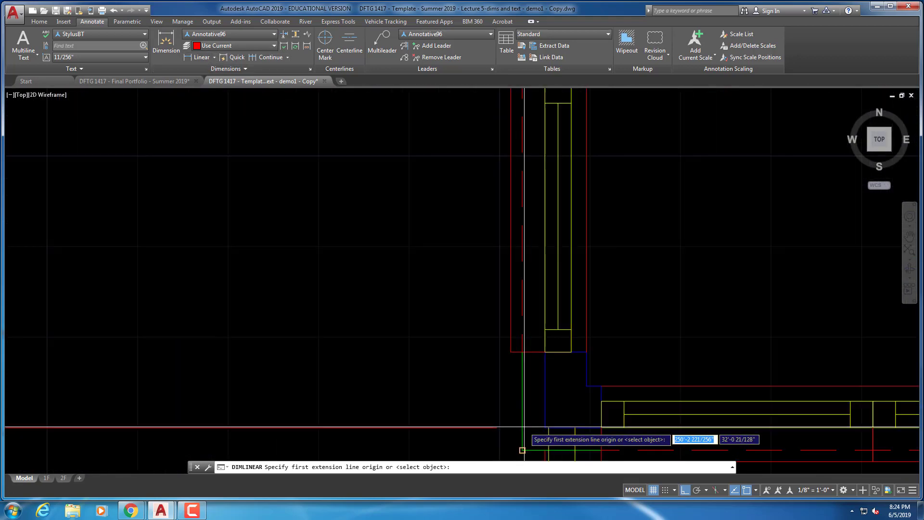
left_click(544, 427)
scroll(451, 427, "down", 3)
middle_click_drag(395, 275, 395, 275)
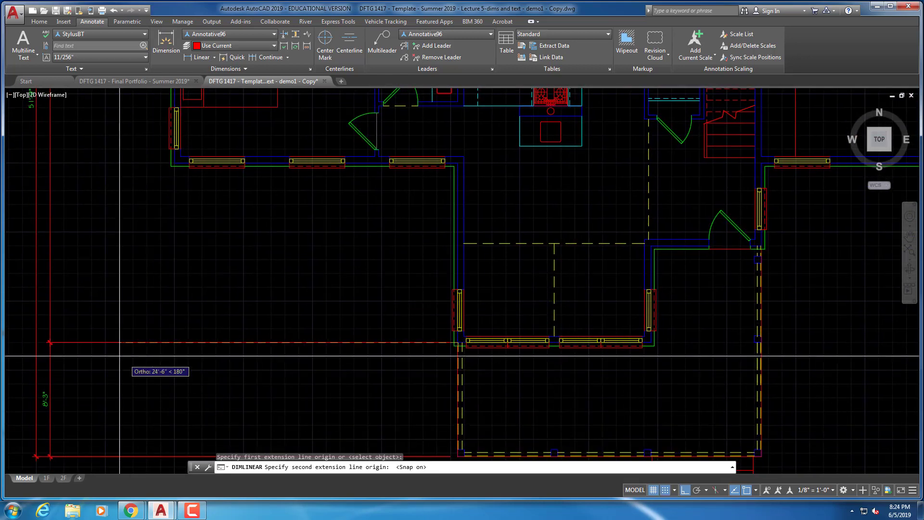
middle_click_drag(119, 366, 315, 338)
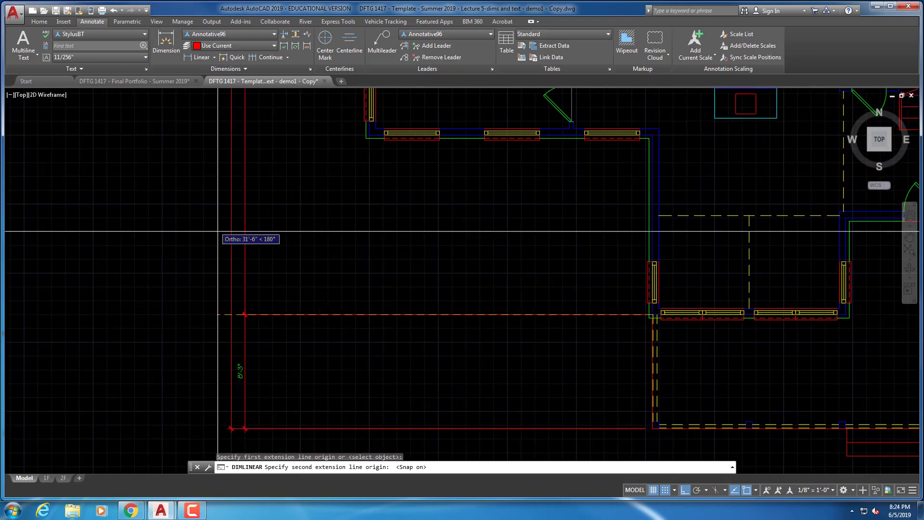
key("Escape")
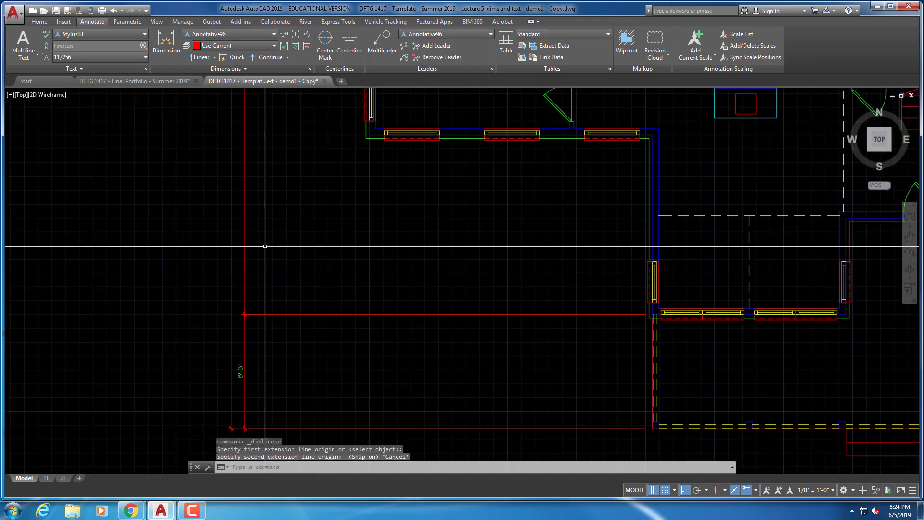
- Add a vertical dimension from the bay's southwest framing corner to the bedroom's southwest framing corner, grid-snapped just east of the existing west strings
left_click(190, 57)
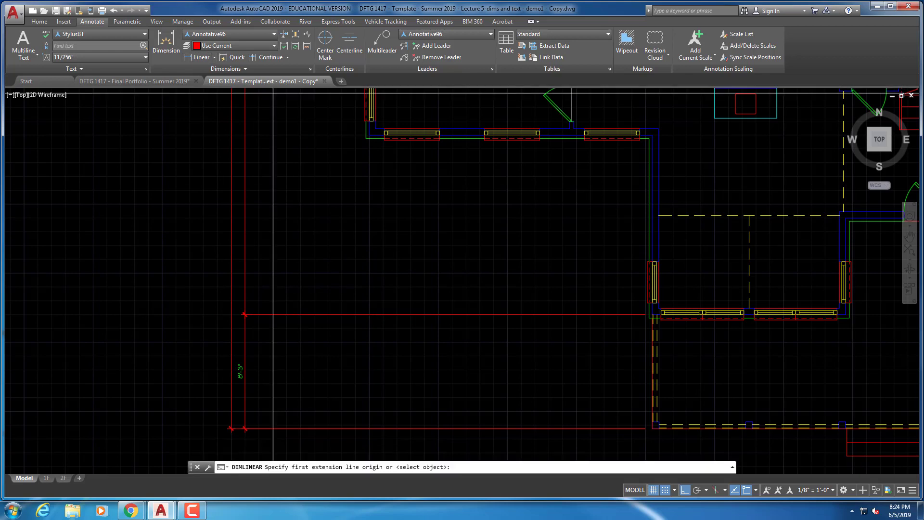
scroll(635, 300, "up", 4)
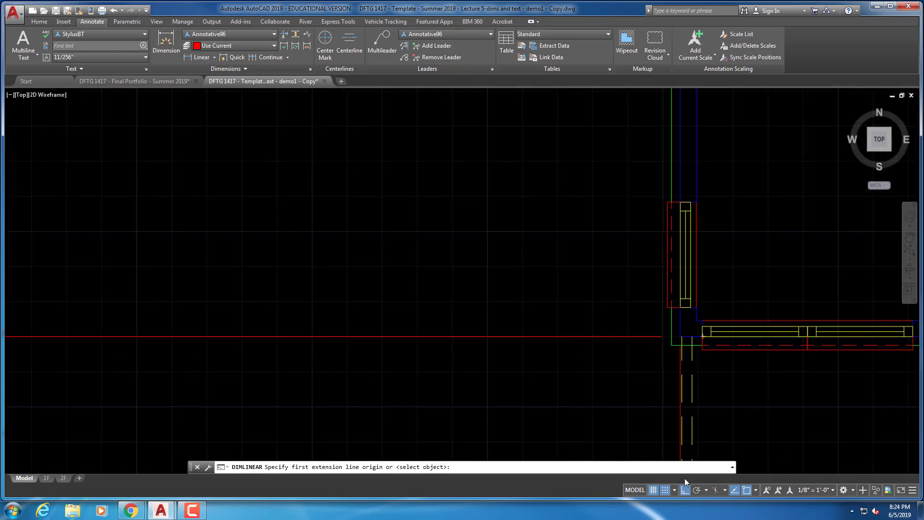
left_click(665, 490)
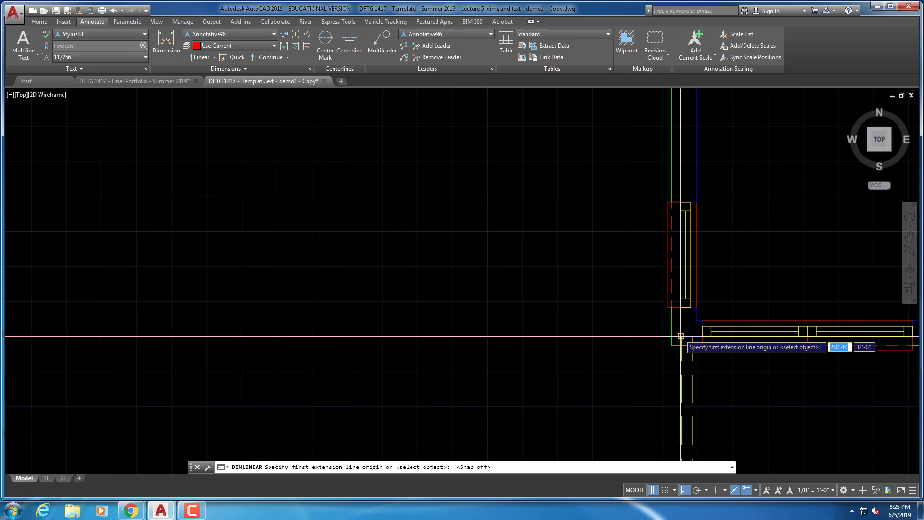
scroll(678, 336, "up", 2)
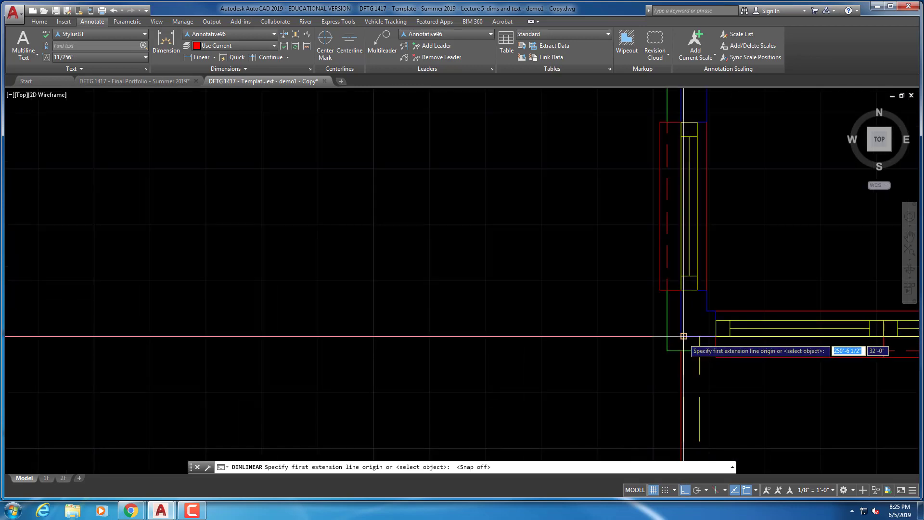
left_click(681, 336)
scroll(450, 276, "down", 3)
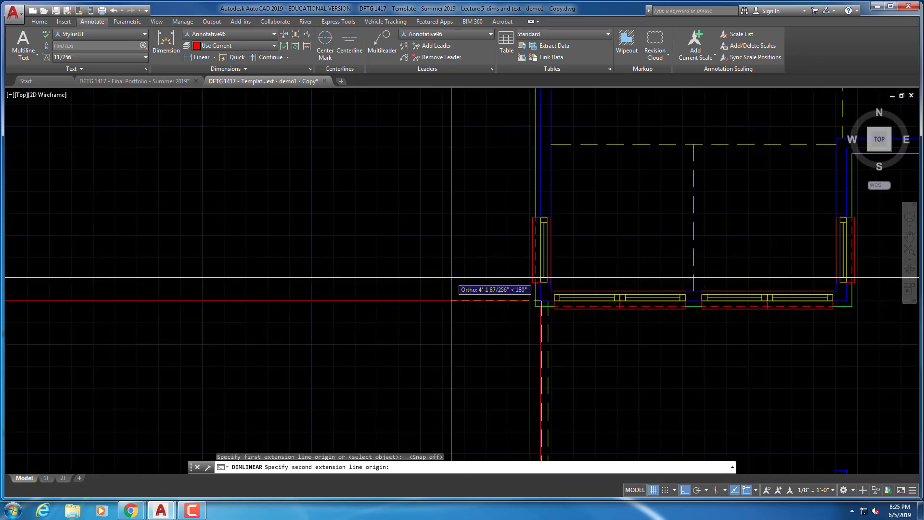
scroll(438, 278, "down", 3)
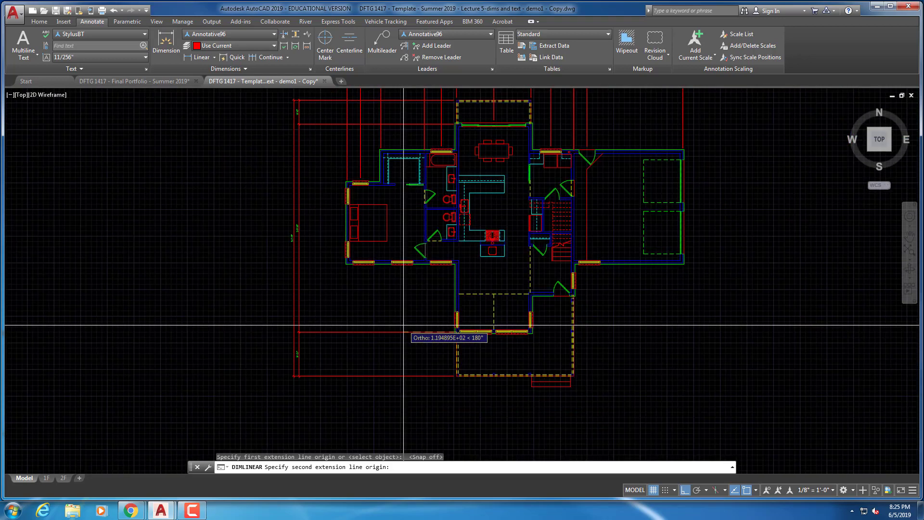
scroll(341, 271, "up", 6)
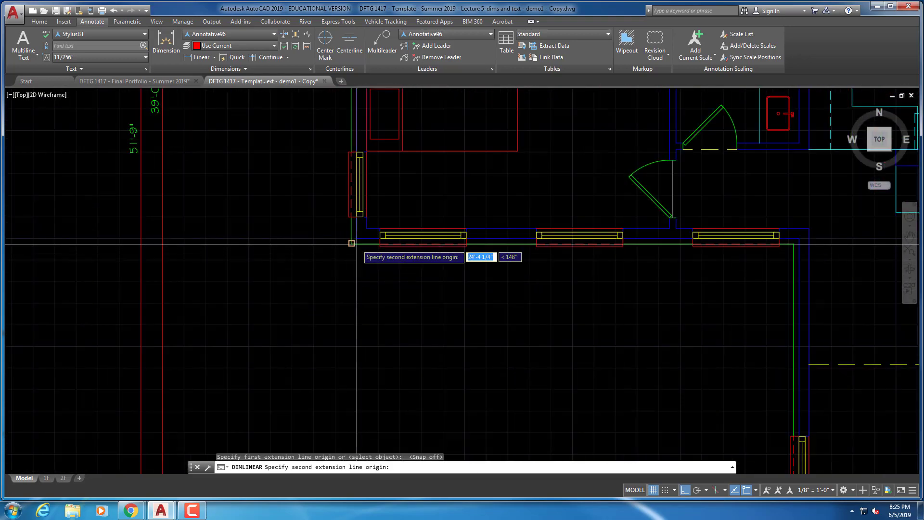
left_click(357, 238)
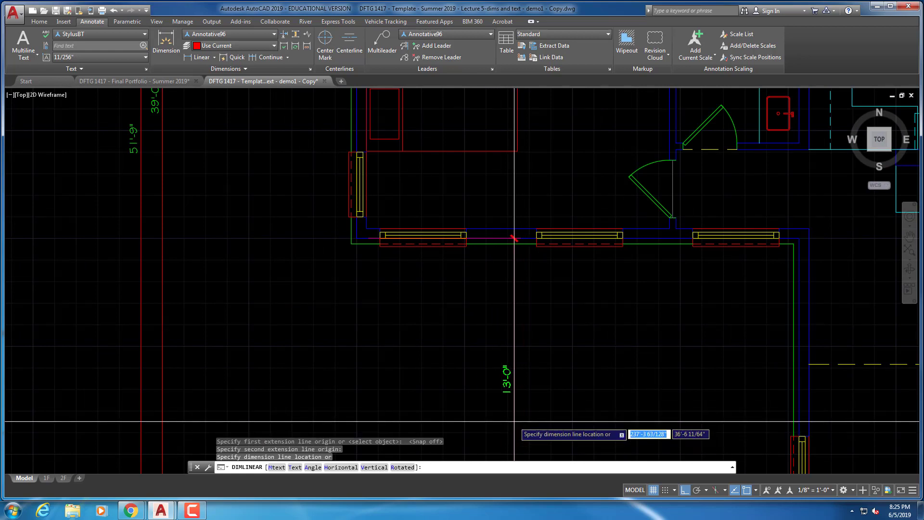
scroll(514, 424, "down", 4)
scroll(272, 320, "up", 1)
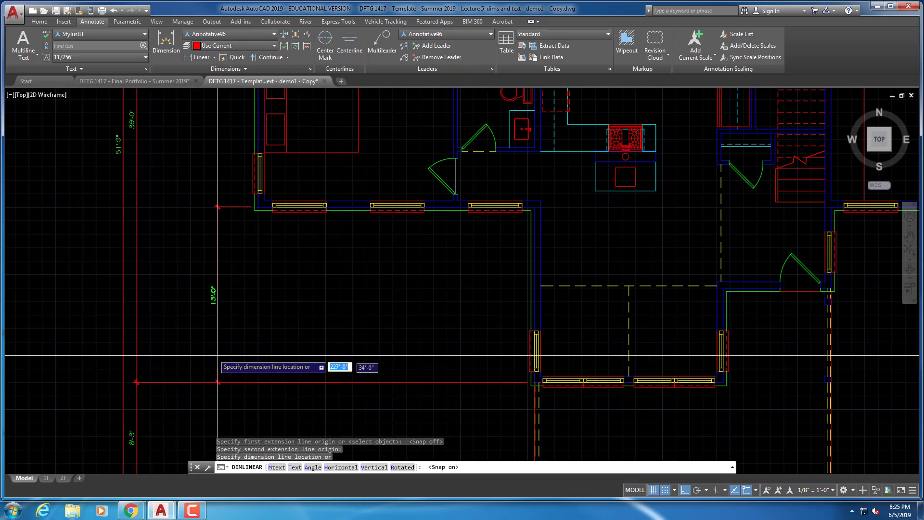
left_click(151, 342)
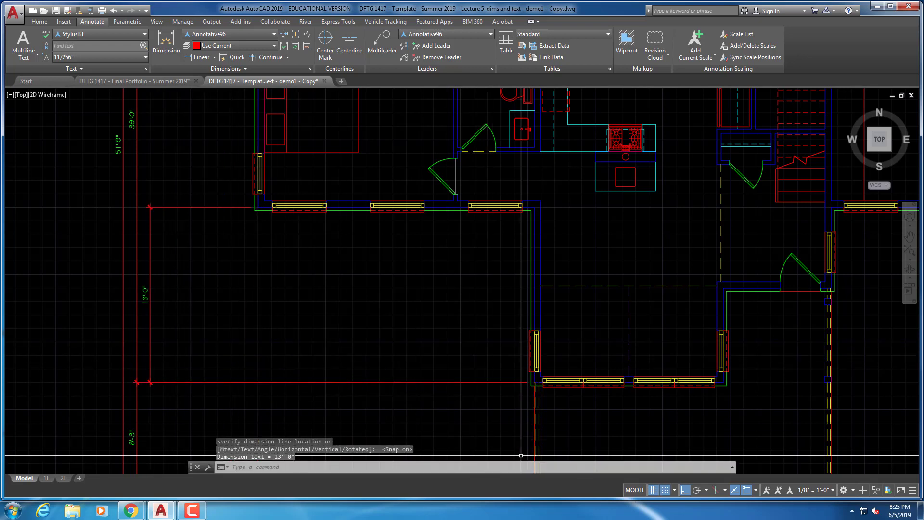
- With snap off, continue that dimension north to the bedroom's northwest framing corner and the closet's northwest framing corner
left_click(663, 489)
middle_click_drag(369, 343, 458, 480)
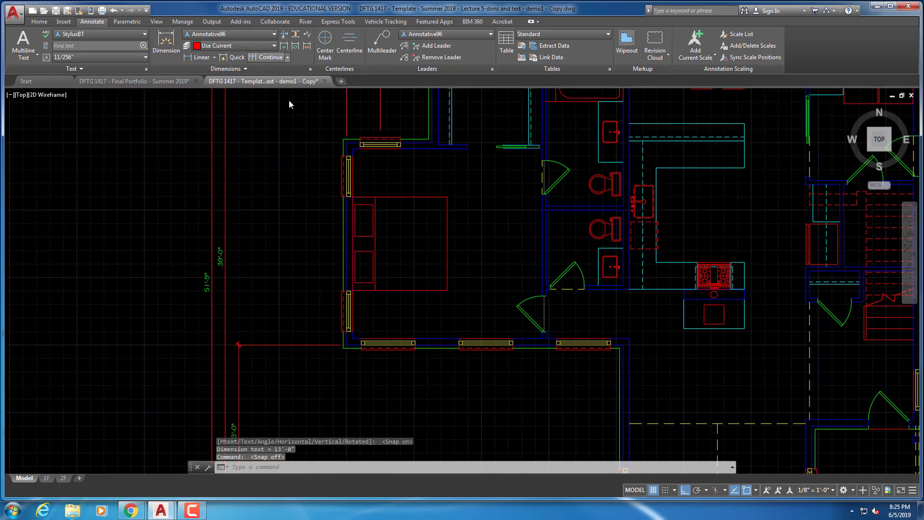
scroll(332, 158, "up", 2)
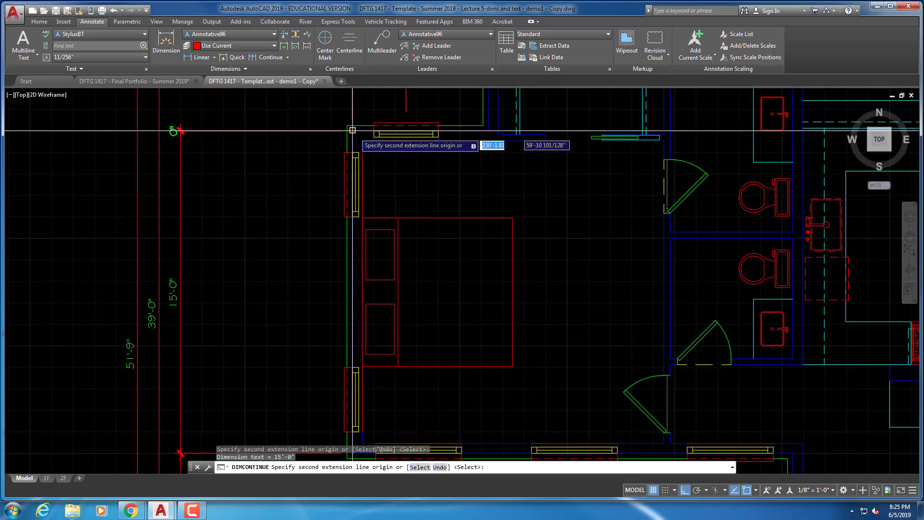
middle_click_drag(339, 179, 314, 307)
scroll(340, 241, "down", 2)
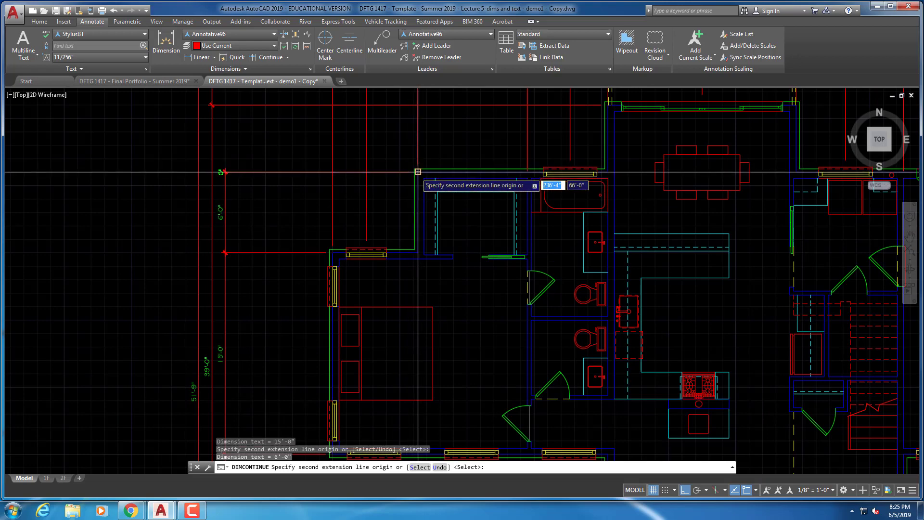
scroll(418, 172, "down", 1)
middle_click_drag(418, 171, 411, 189)
middle_click_drag(484, 139, 449, 189)
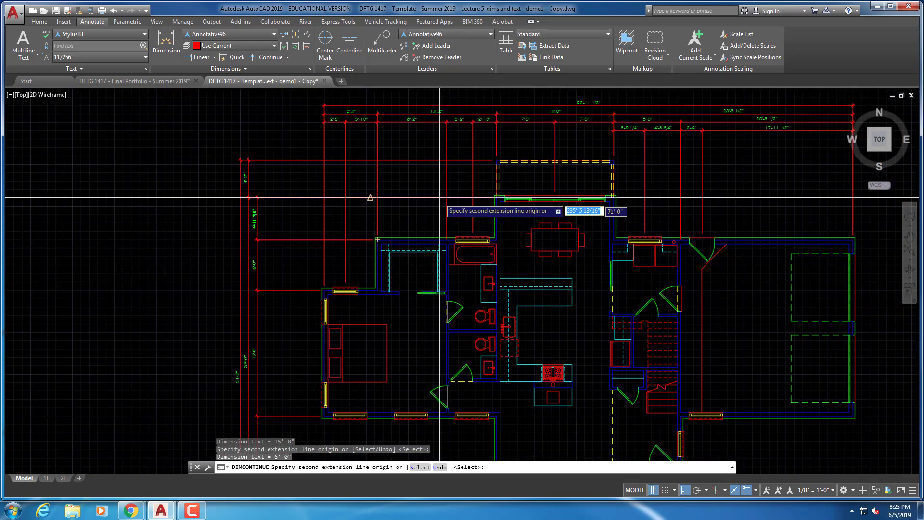
- Continue the inner west string to the north projection's northwest corner and end the continued dimensioning
scroll(463, 178, "up", 4)
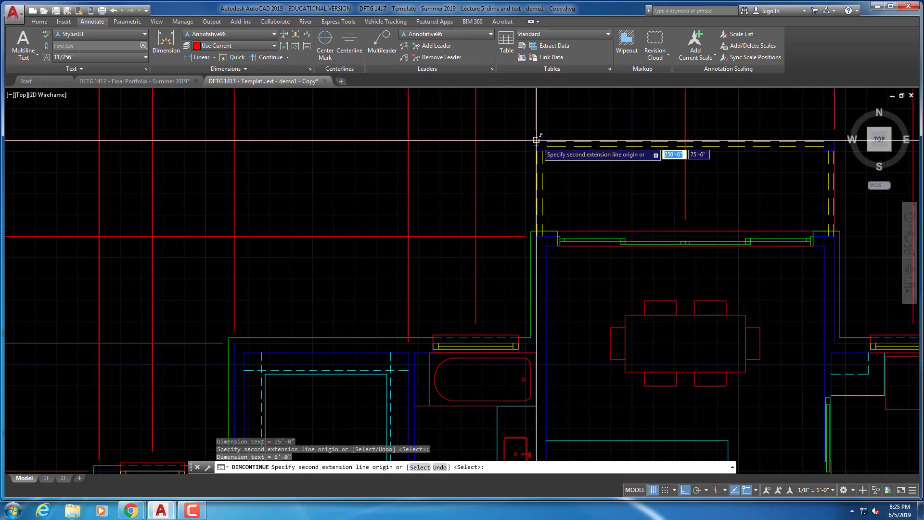
left_click(537, 140)
key("Return")
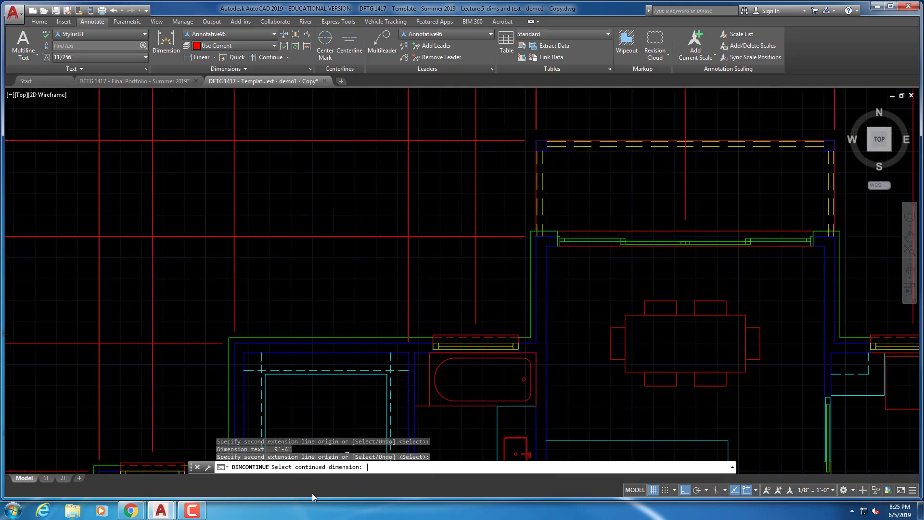
scroll(268, 473, "down", 2)
scroll(159, 371, "down", 1)
scroll(161, 399, "up", 3)
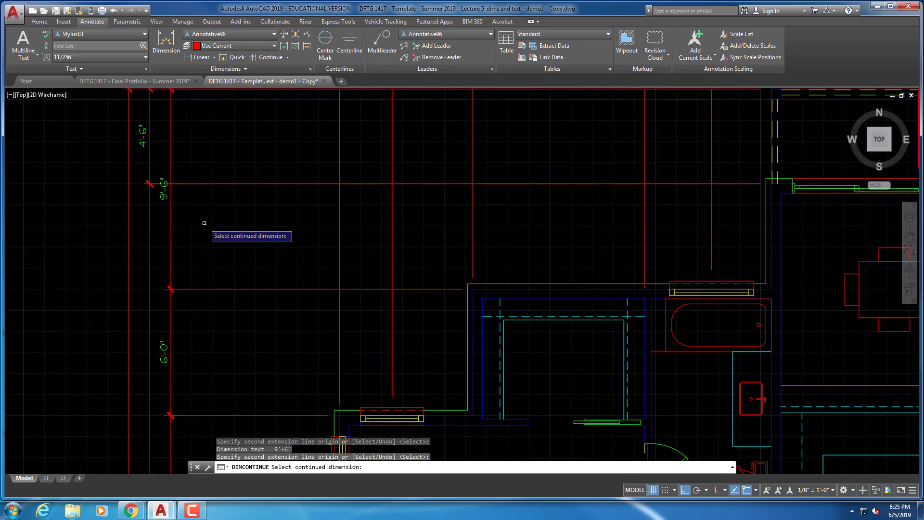
scroll(204, 223, "down", 3)
middle_click_drag(202, 220, 191, 274)
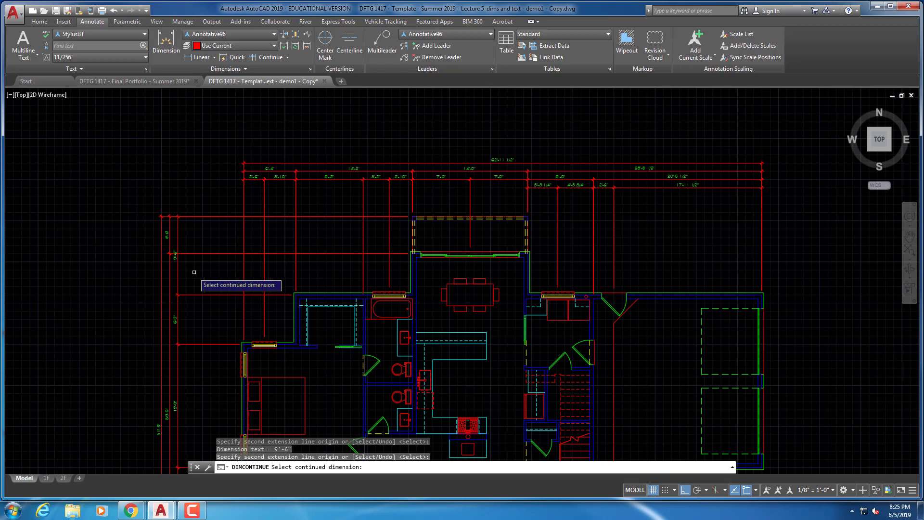
scroll(194, 272, "up", 2)
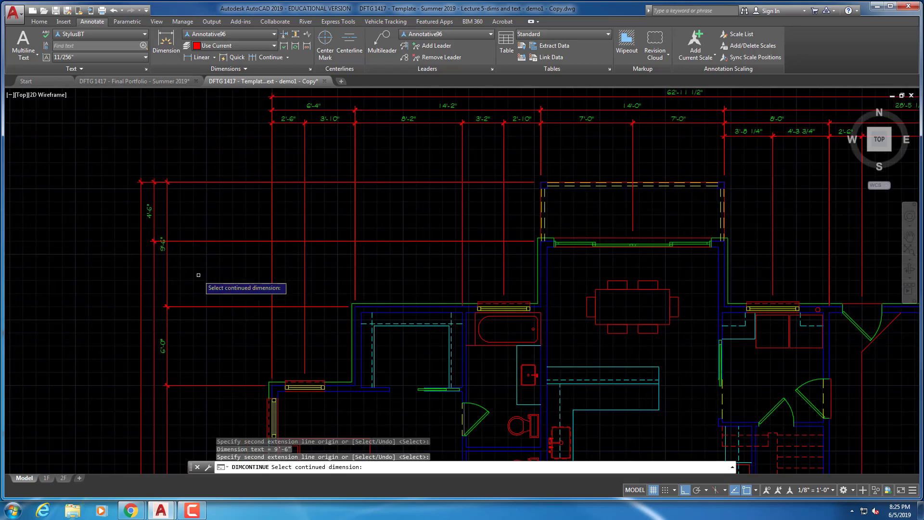
key("Escape")
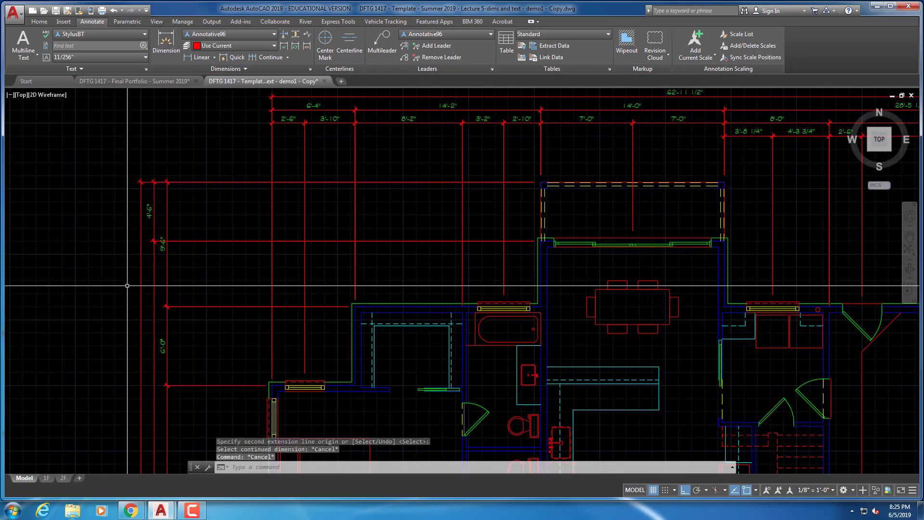
- Stretch the inner string's northernmost dimension so its upper origin sits at the dining room's northwest framing corner
left_click(167, 269)
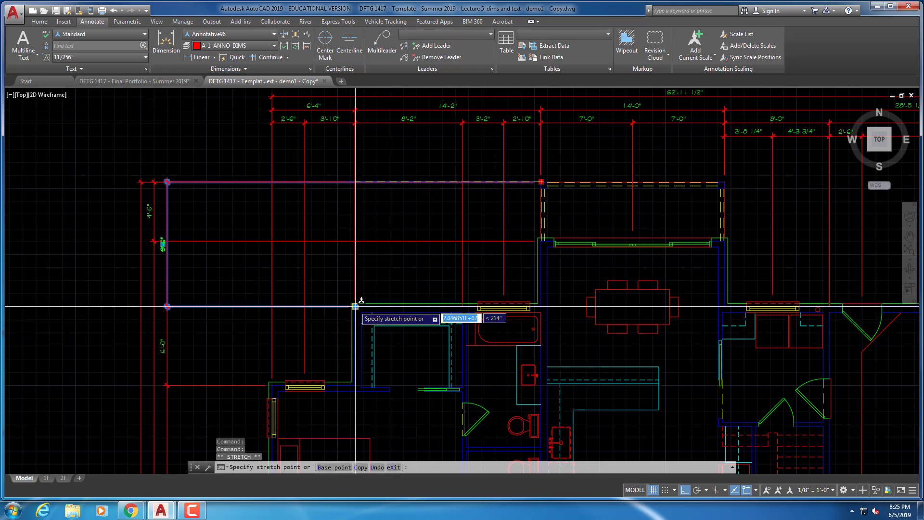
scroll(544, 242, "up", 5)
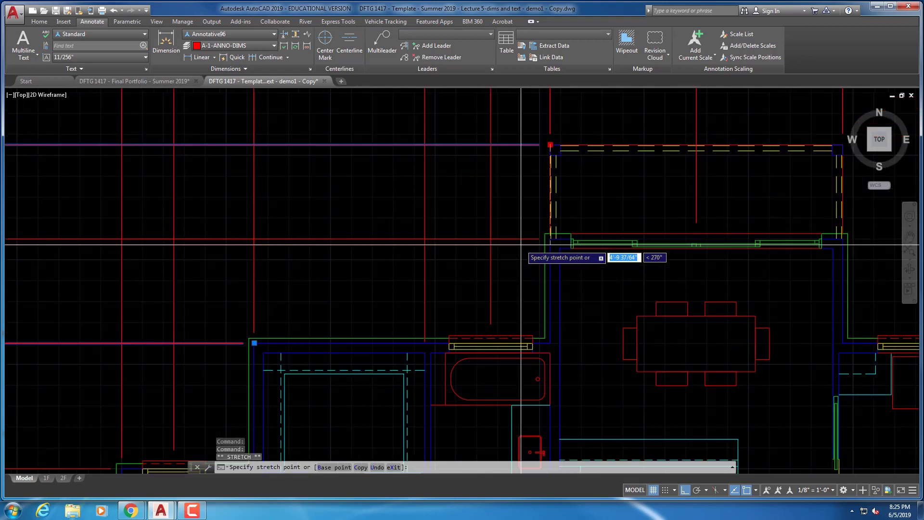
left_click(589, 229)
scroll(590, 229, "down", 5)
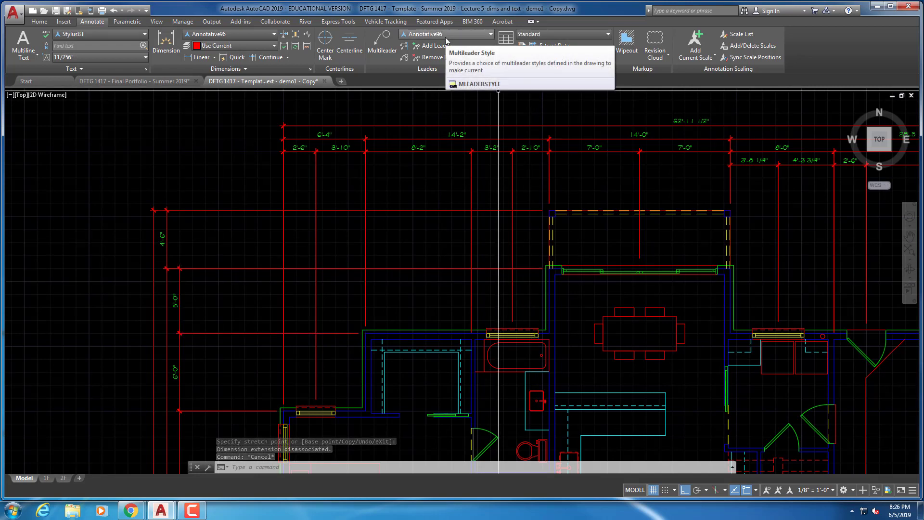
- Try to dimension from the bedroom's southwest framing corner to the midpoint of the lower west window, with the dimension line snapped to the grid
scroll(308, 193, "down", 5)
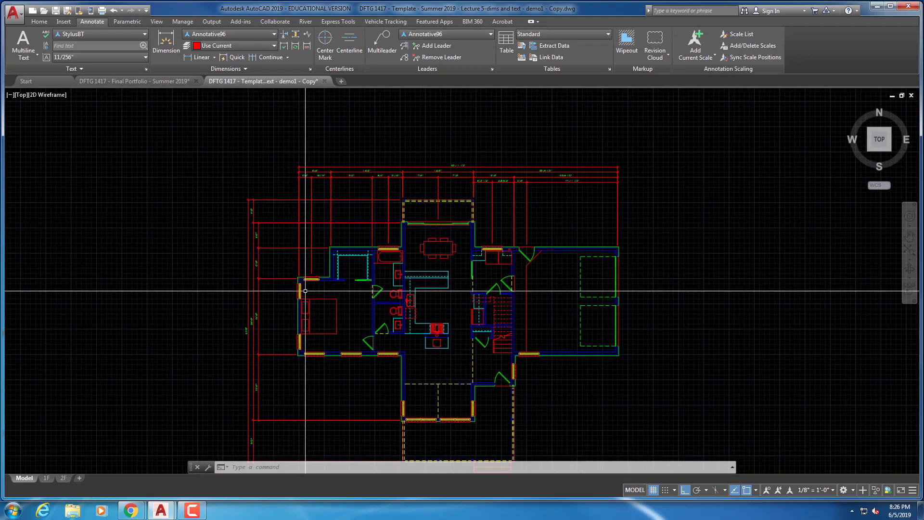
middle_click_drag(306, 269, 304, 242)
scroll(303, 241, "up", 5)
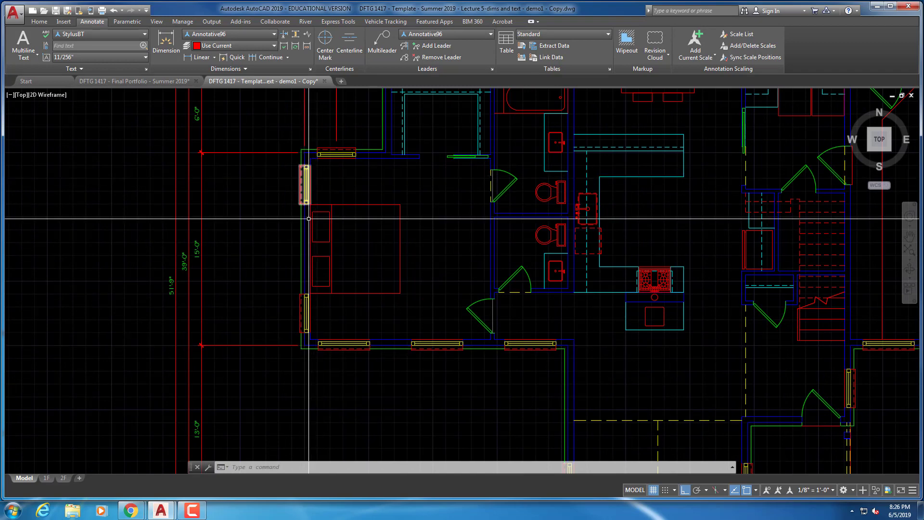
scroll(268, 359, "down", 1)
middle_click_drag(282, 384, 257, 313)
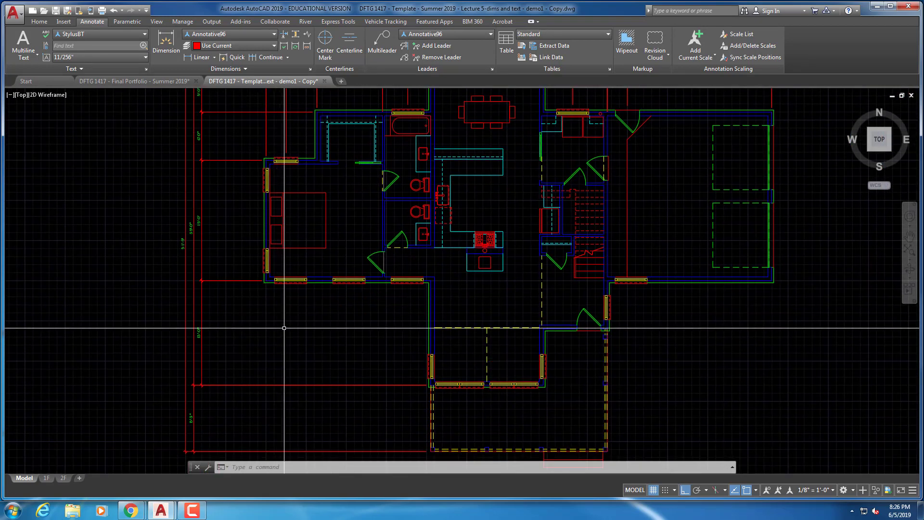
left_click(201, 59)
scroll(270, 289, "up", 4)
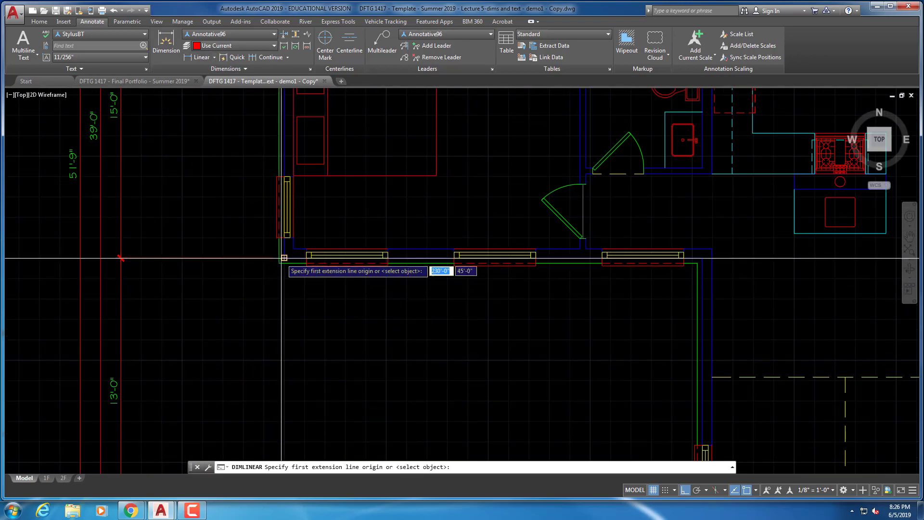
left_click(268, 206)
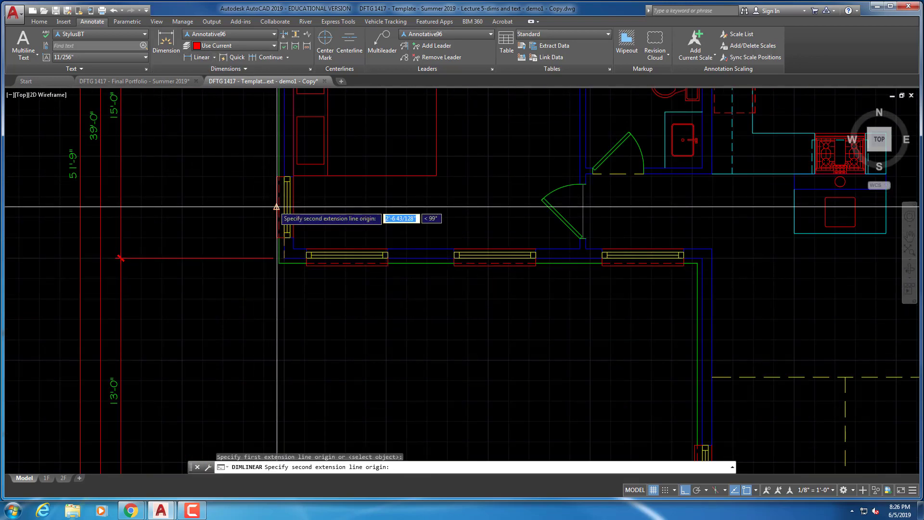
left_click(665, 490)
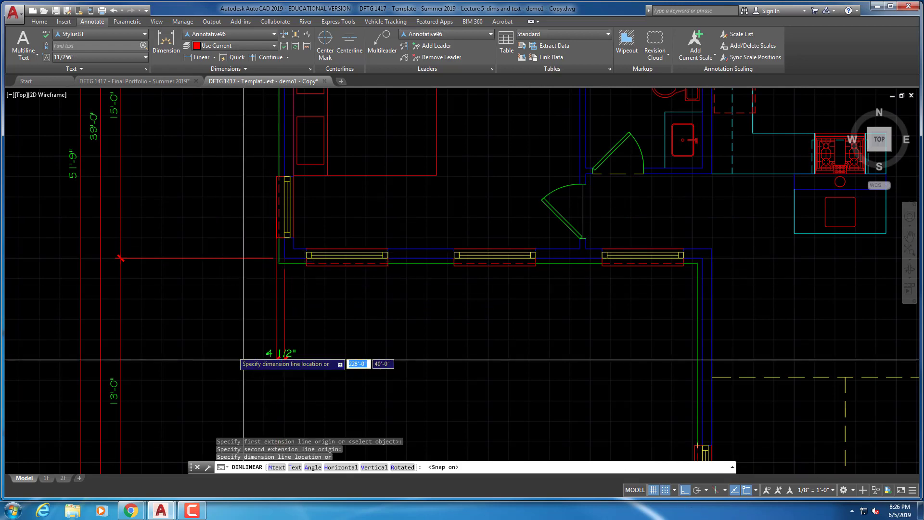
left_click(142, 278)
- Erase the misplaced horizontal dimension below the bedroom's southwest corner
scroll(206, 291, "down", 2)
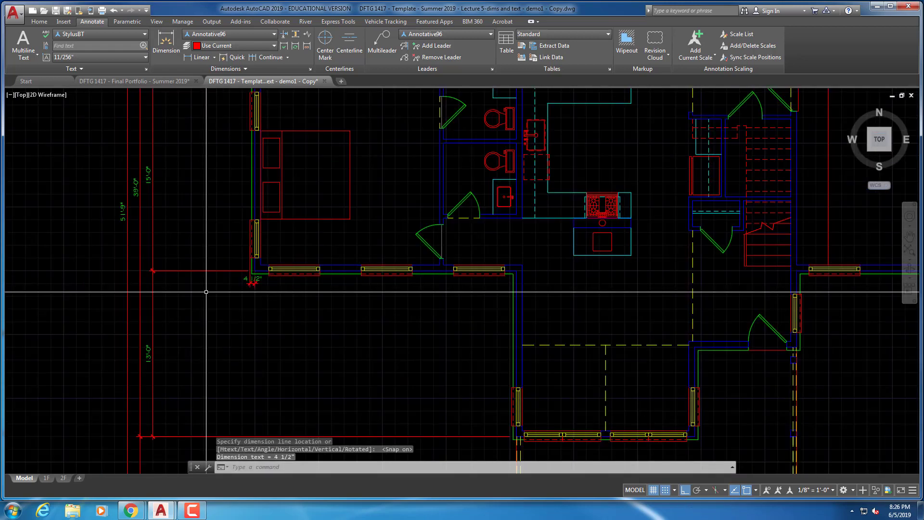
scroll(216, 289, "up", 2)
left_click(272, 281)
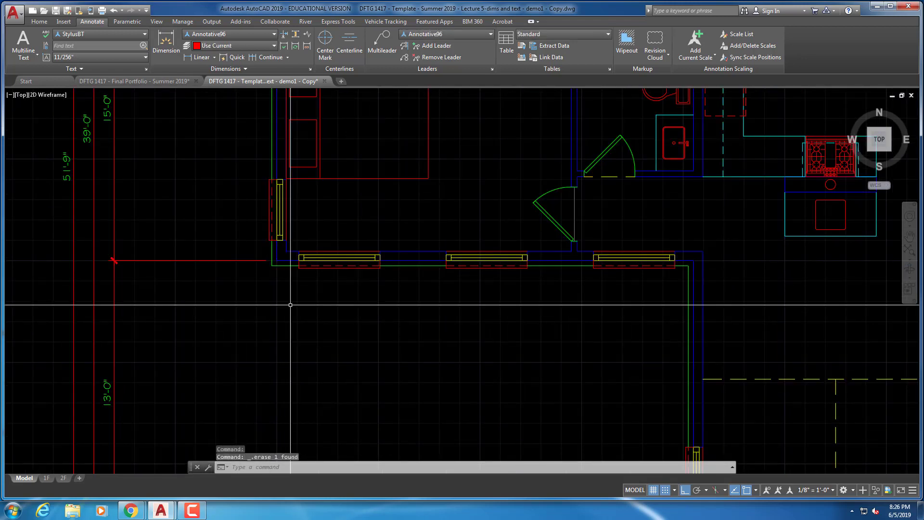
- Start a linear dimension for the lower west bedroom window from the bedroom's southwest framing corner
left_click(203, 58)
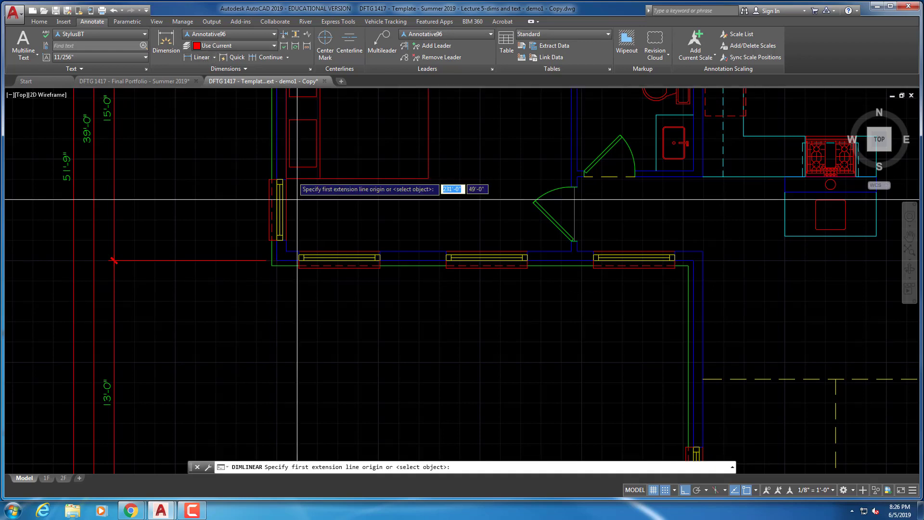
left_click(277, 252)
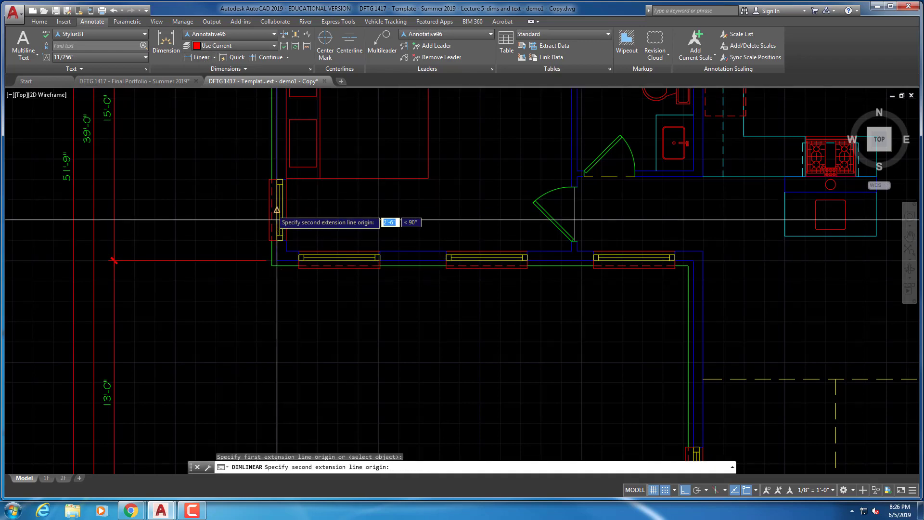